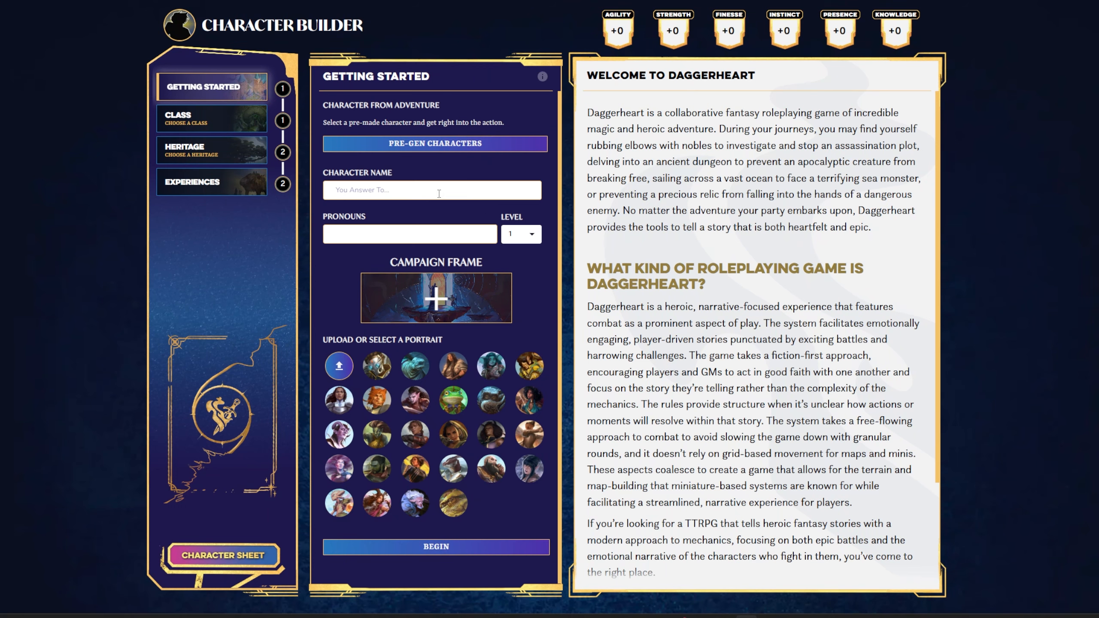
View the list of pre-generated characters and return to the getting-started page
left_click(419, 144)
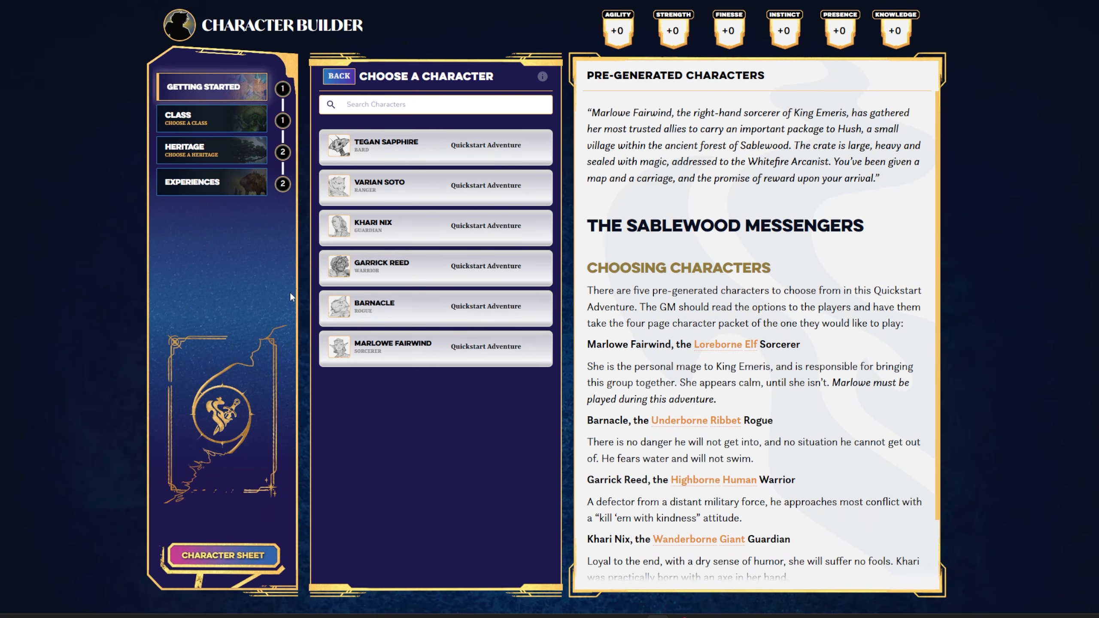
left_click(340, 76)
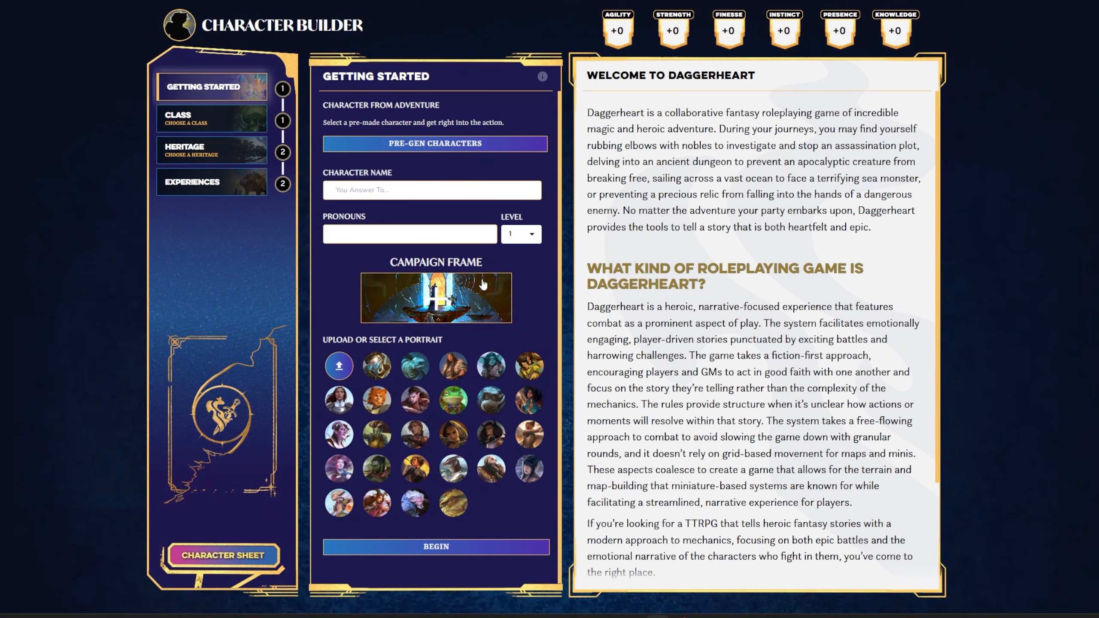
Name the character Dirk and enter He/Him as the pronouns
left_click(365, 195)
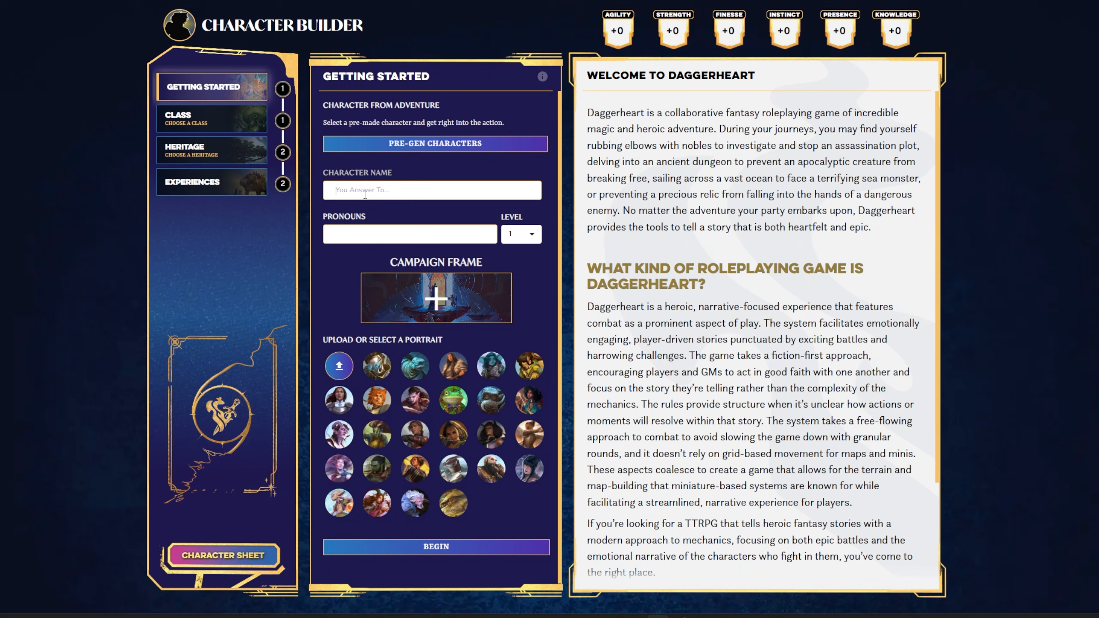
type("Dirk")
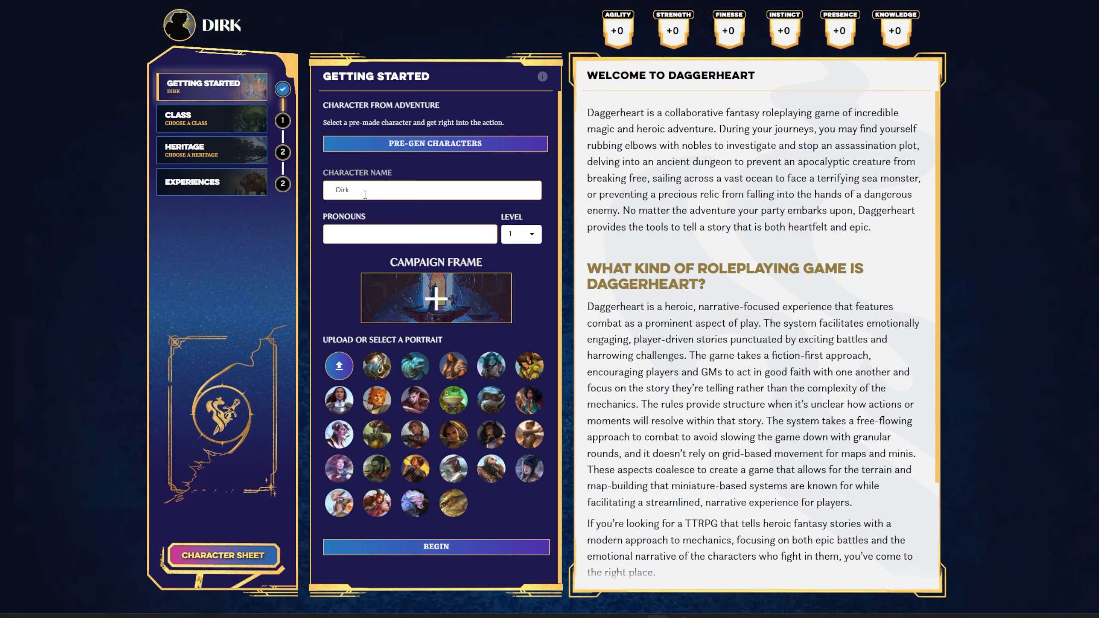
left_click(372, 233)
type("H")
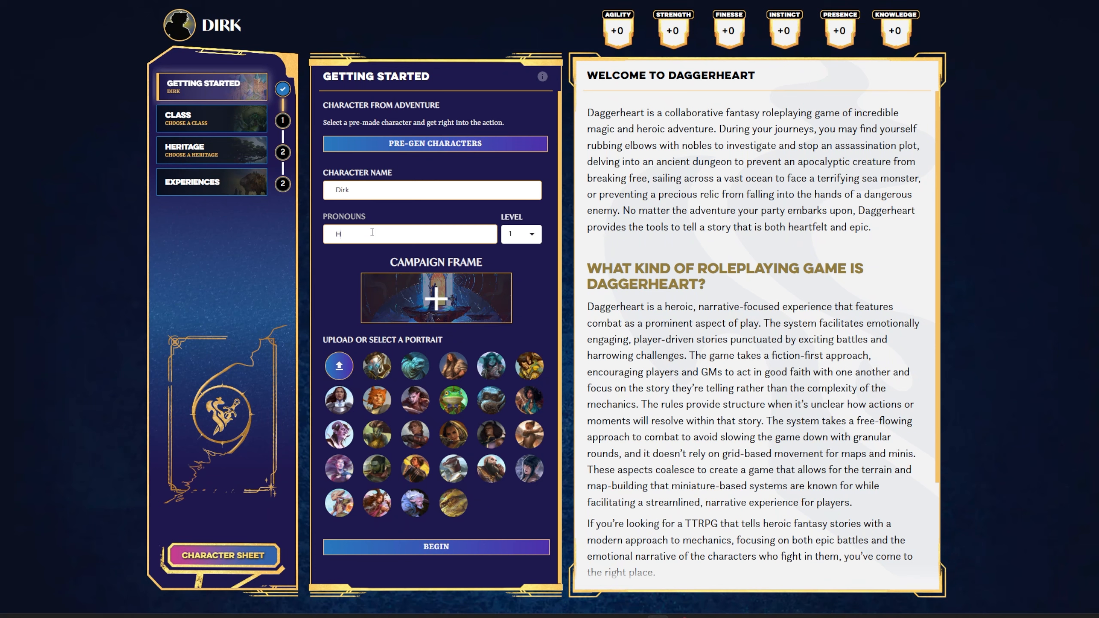
type("e/Him")
Set the character's portrait to the long-haired figure in the gallery's first row and begin choosing a class
left_click(424, 406)
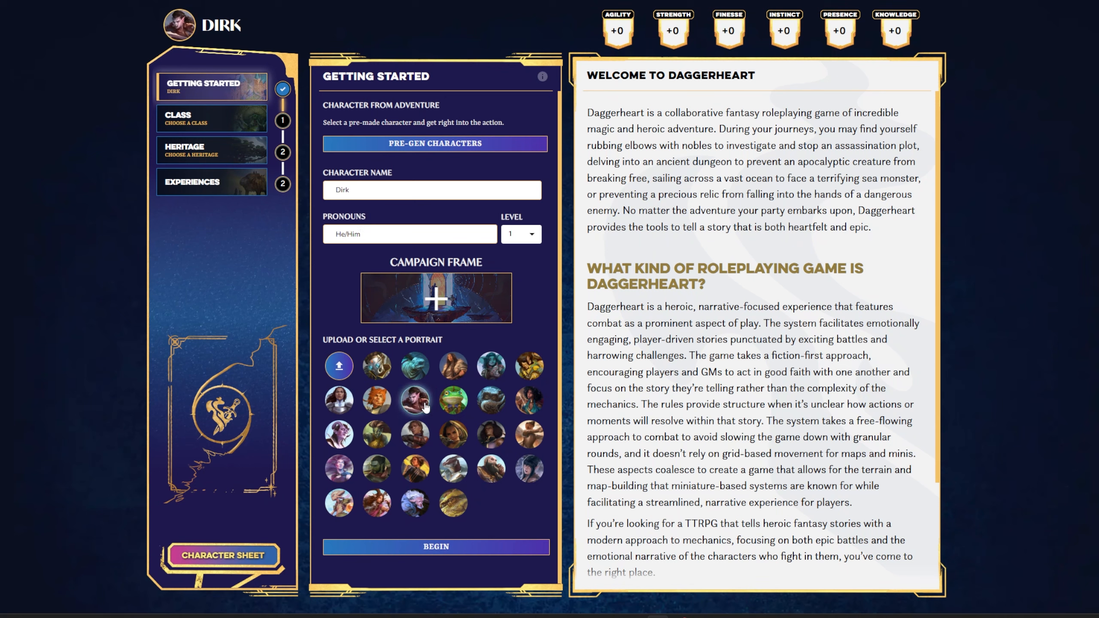
left_click(455, 371)
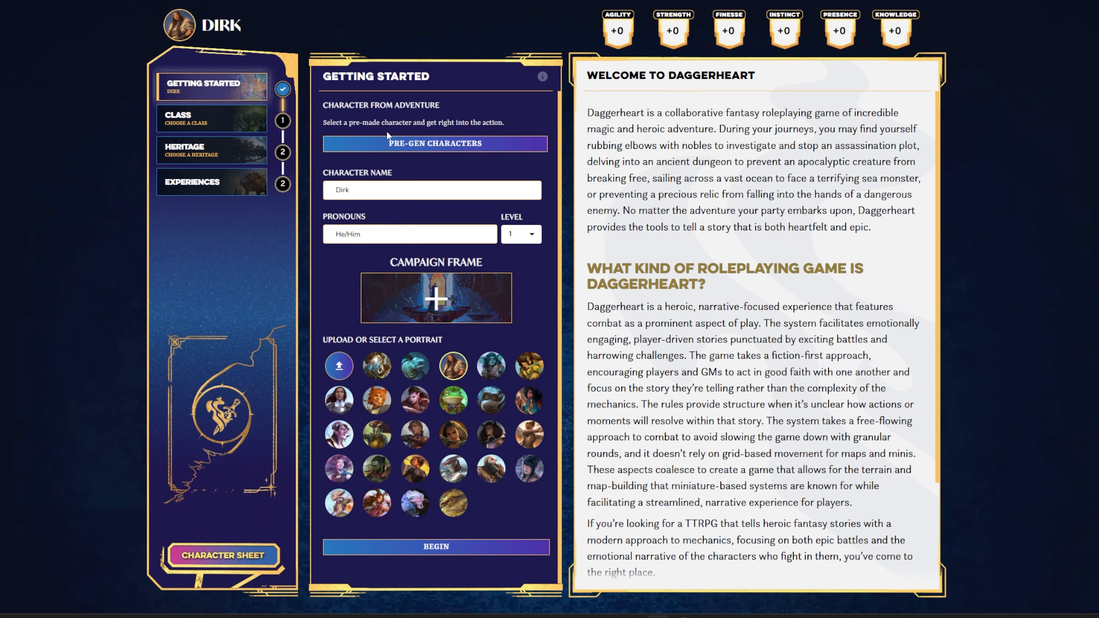
left_click(448, 549)
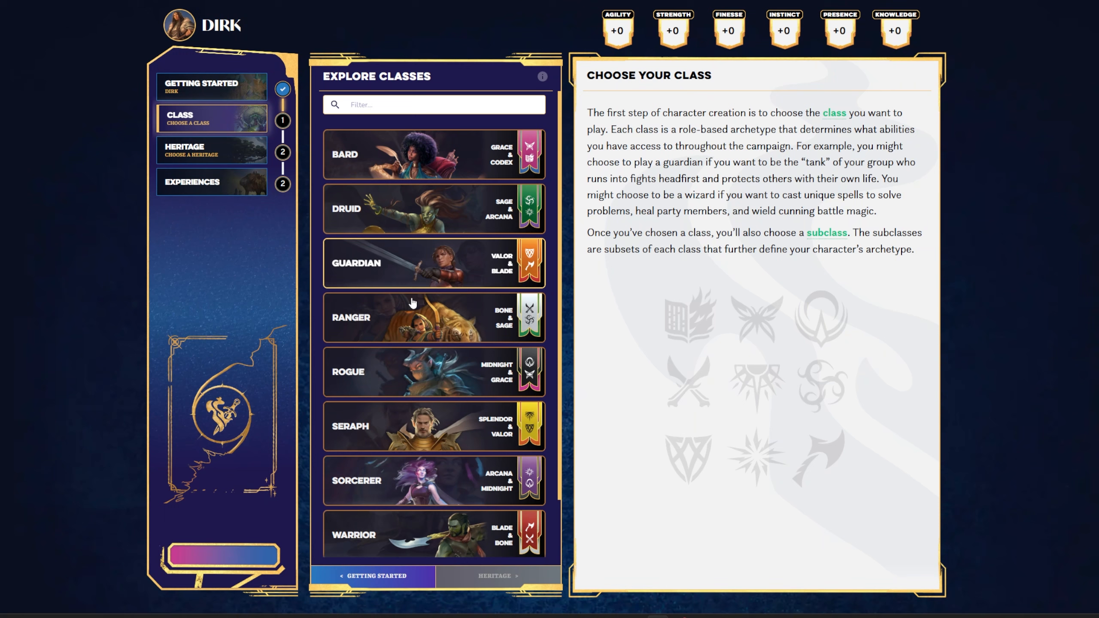
Look through the available classes and open the Guardian class description
scroll(402, 345, "down", 1)
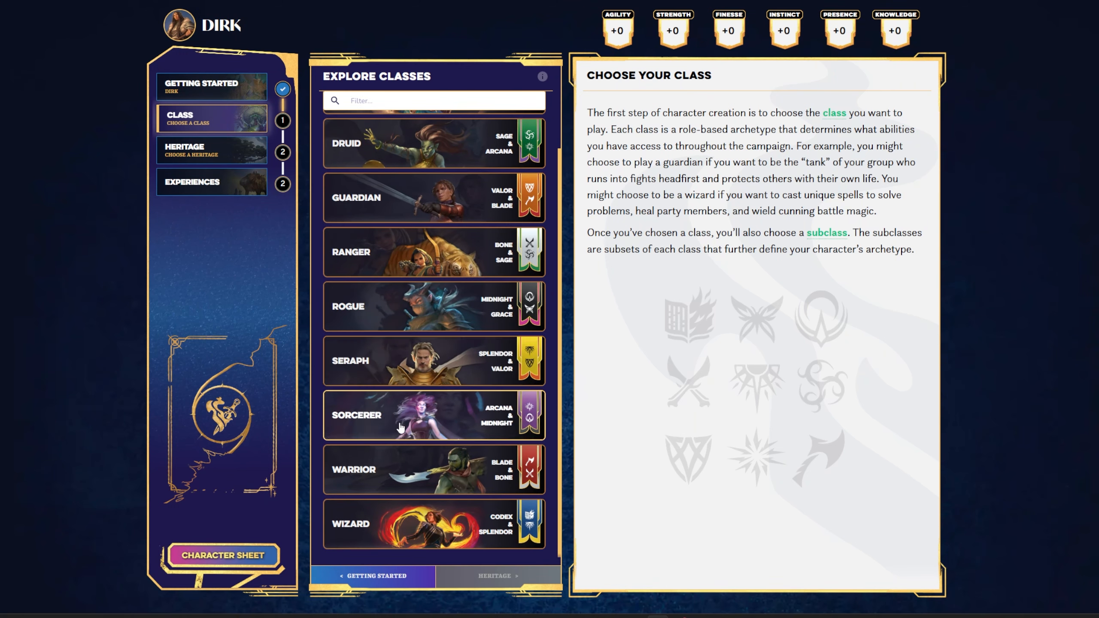
scroll(412, 363, "up", 1)
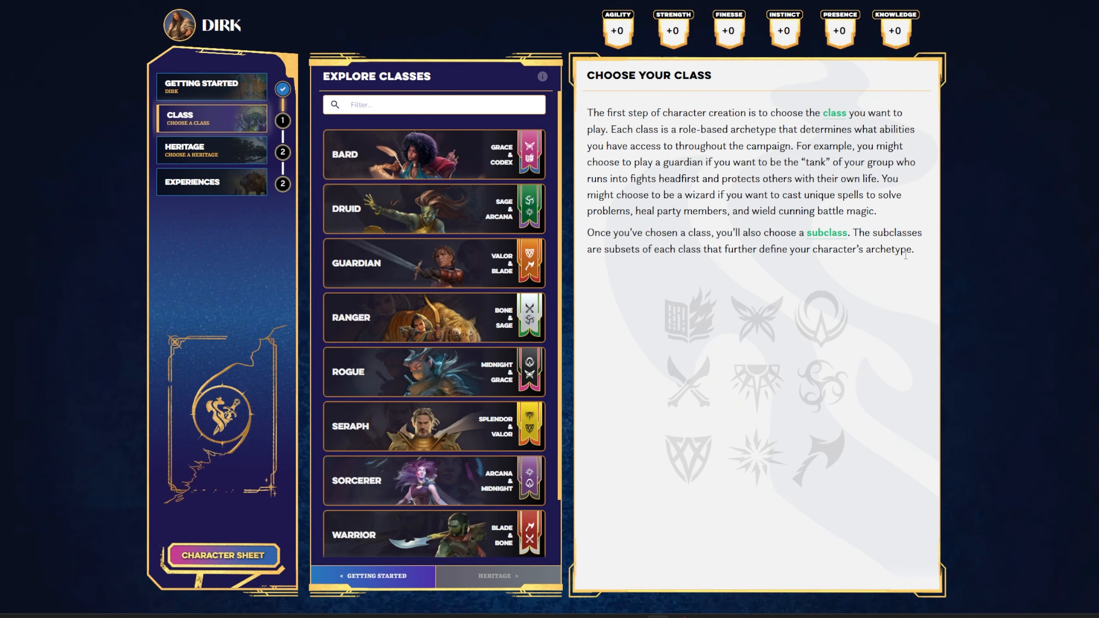
left_click(401, 277)
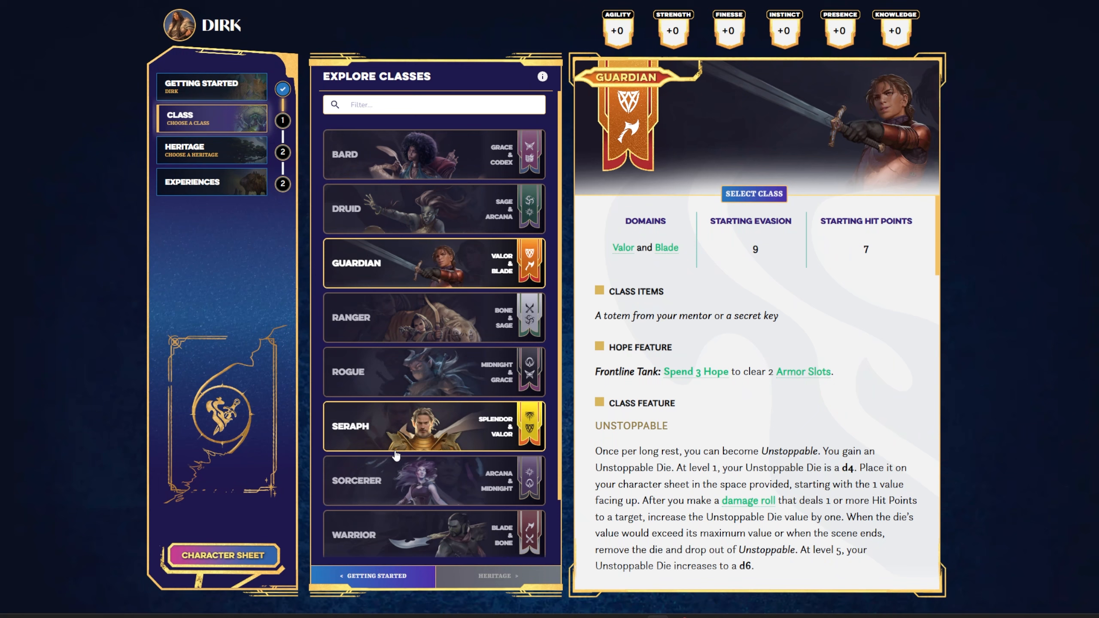
Review the Warrior class's domains, features, subclasses, background questions and connections, and select Warrior as the class
scroll(389, 476, "down", 3)
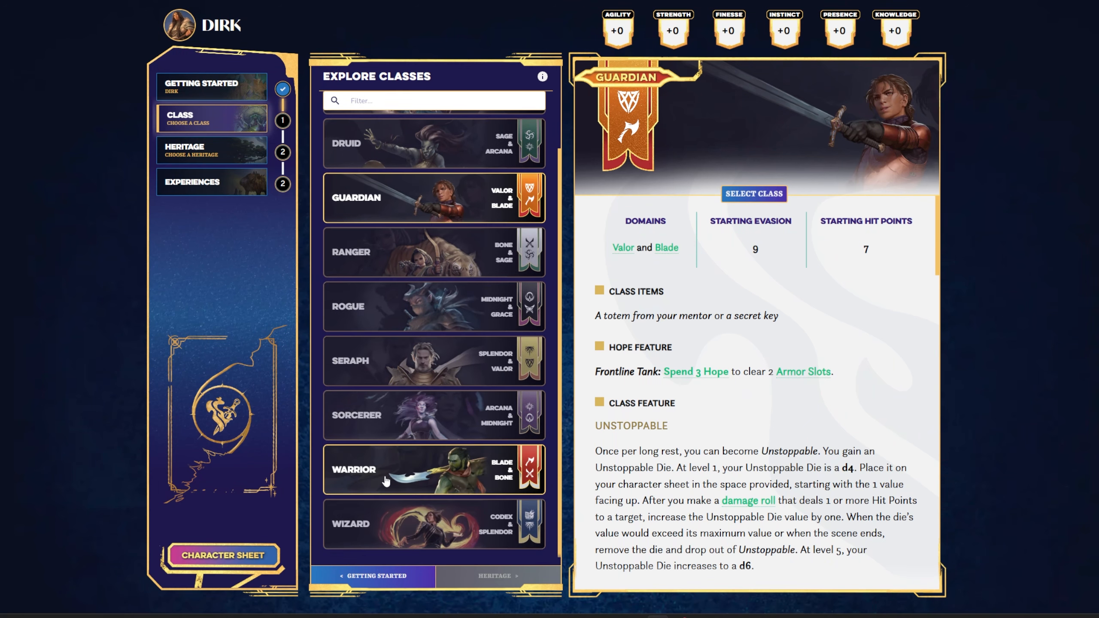
left_click(385, 481)
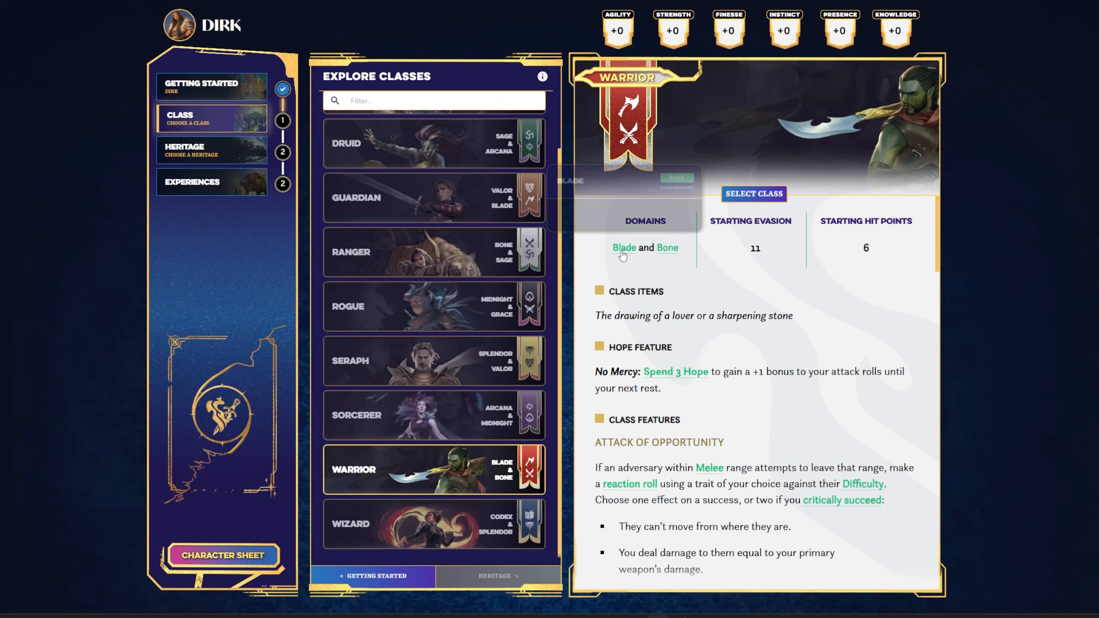
mouse_move(622, 256)
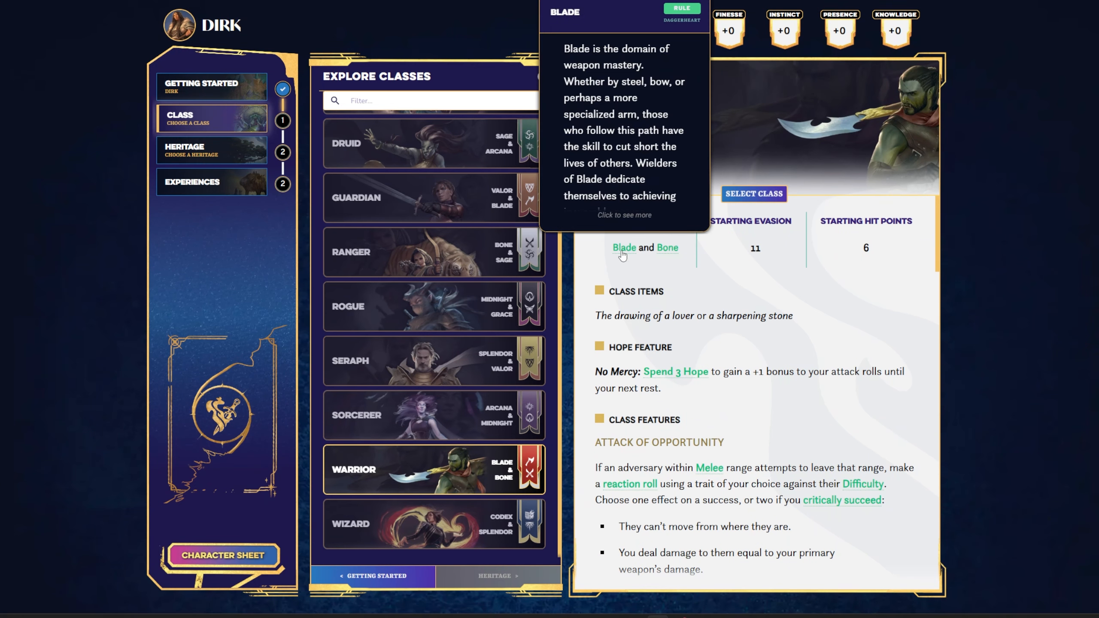
scroll(633, 259, "down", 3)
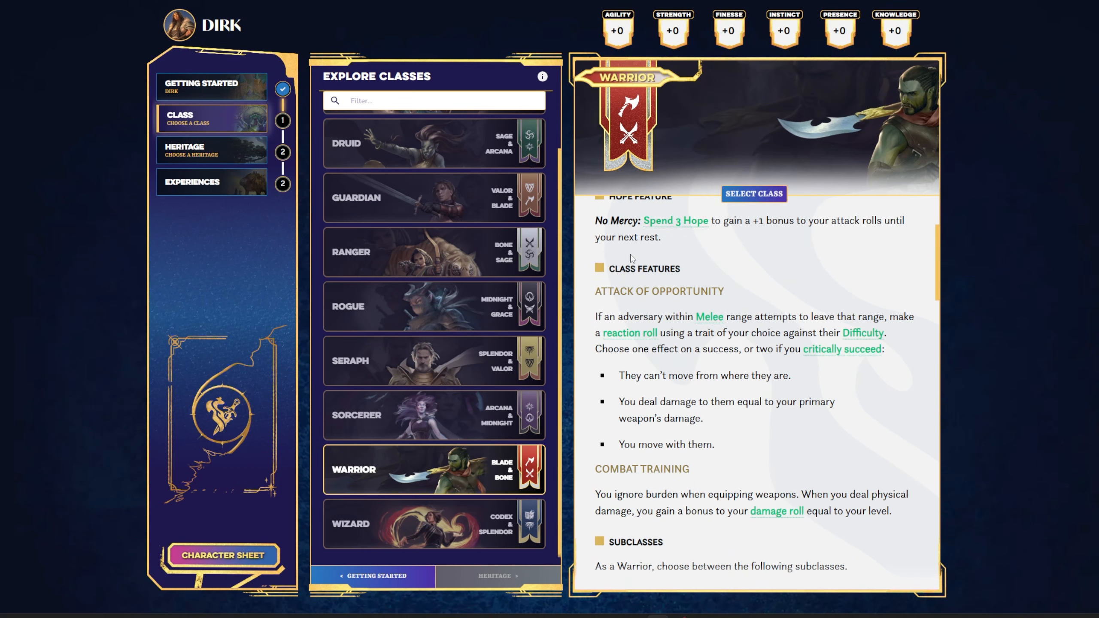
scroll(633, 259, "up", 1)
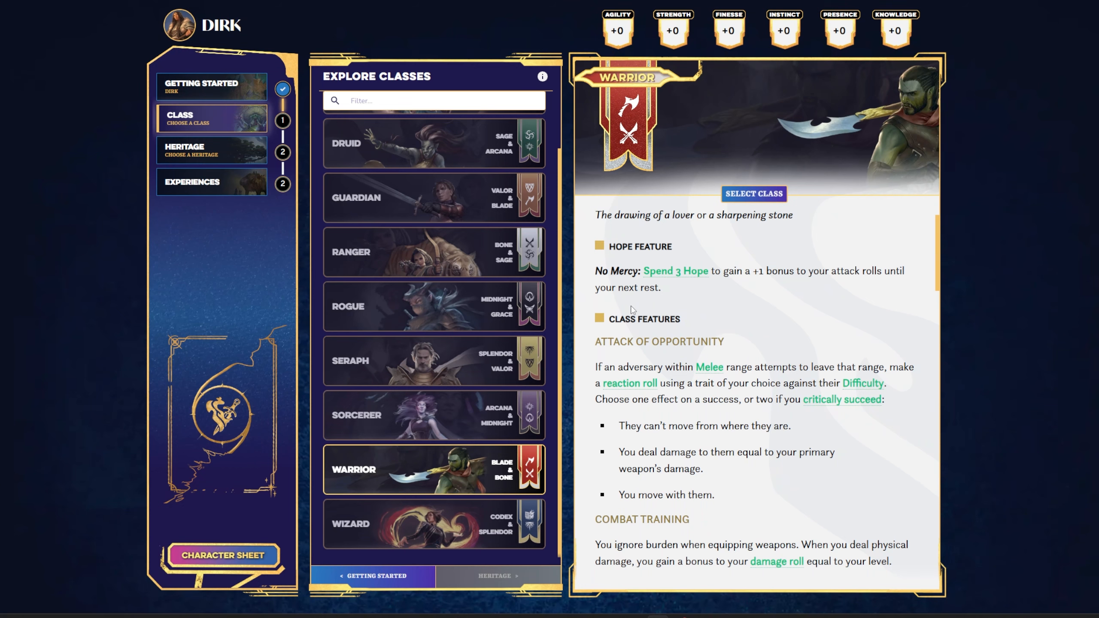
scroll(660, 332, "down", 5)
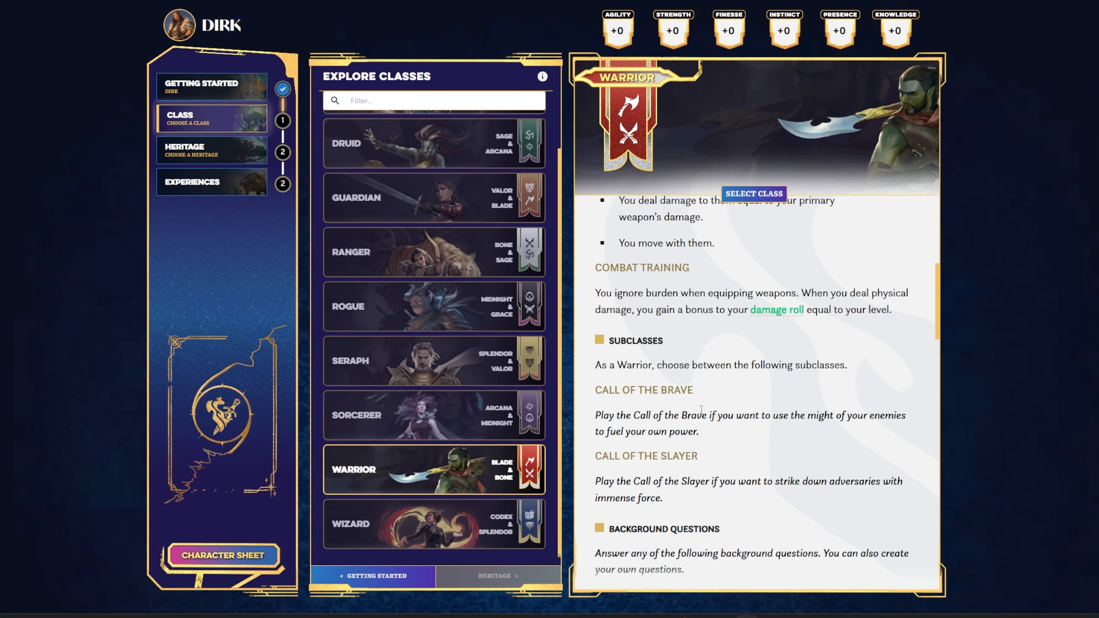
scroll(718, 503, "down", 2)
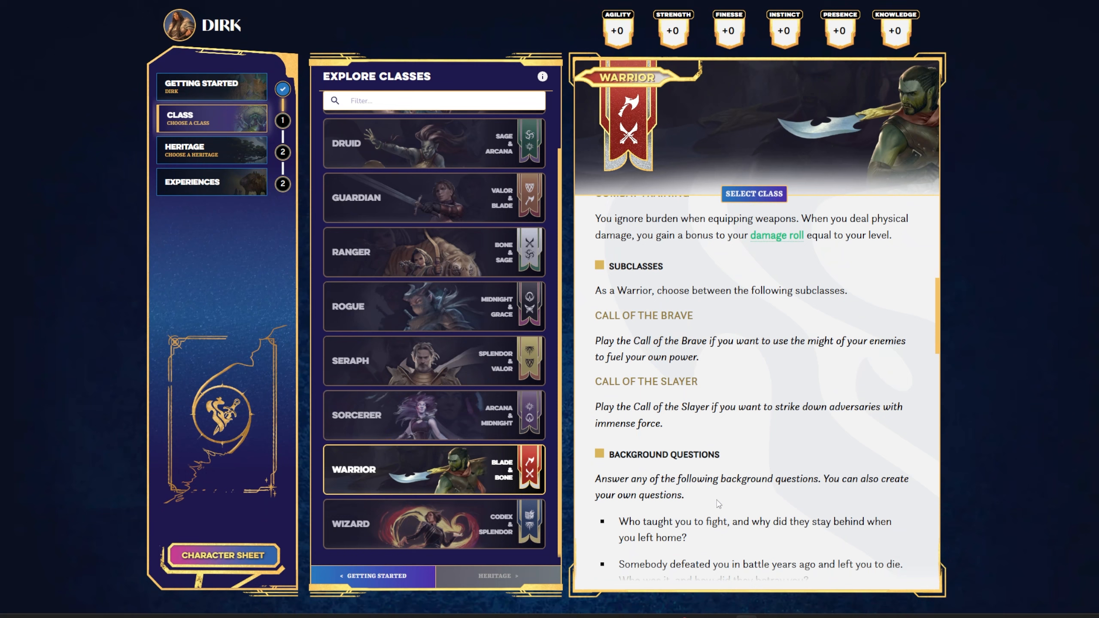
scroll(718, 504, "down", 3)
scroll(670, 448, "down", 3)
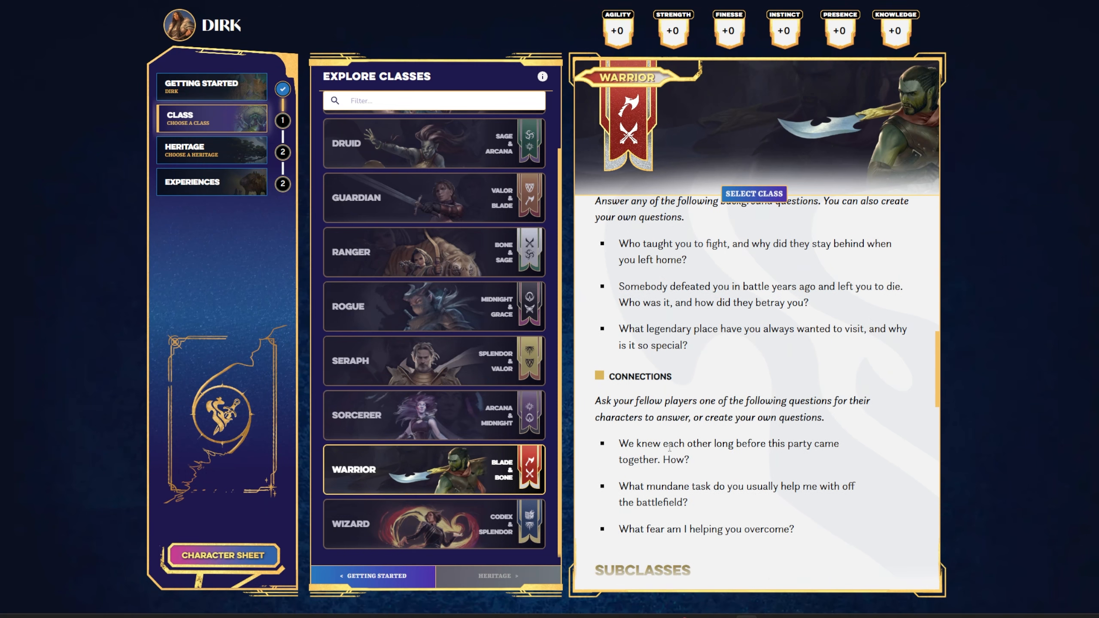
scroll(683, 498, "up", 7)
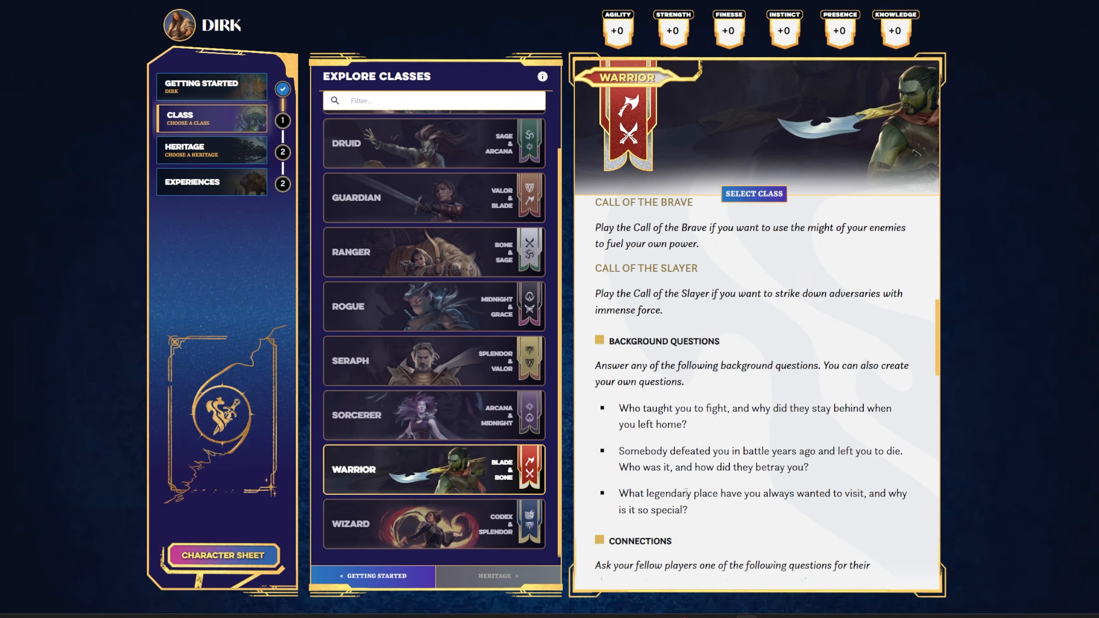
left_click(410, 477)
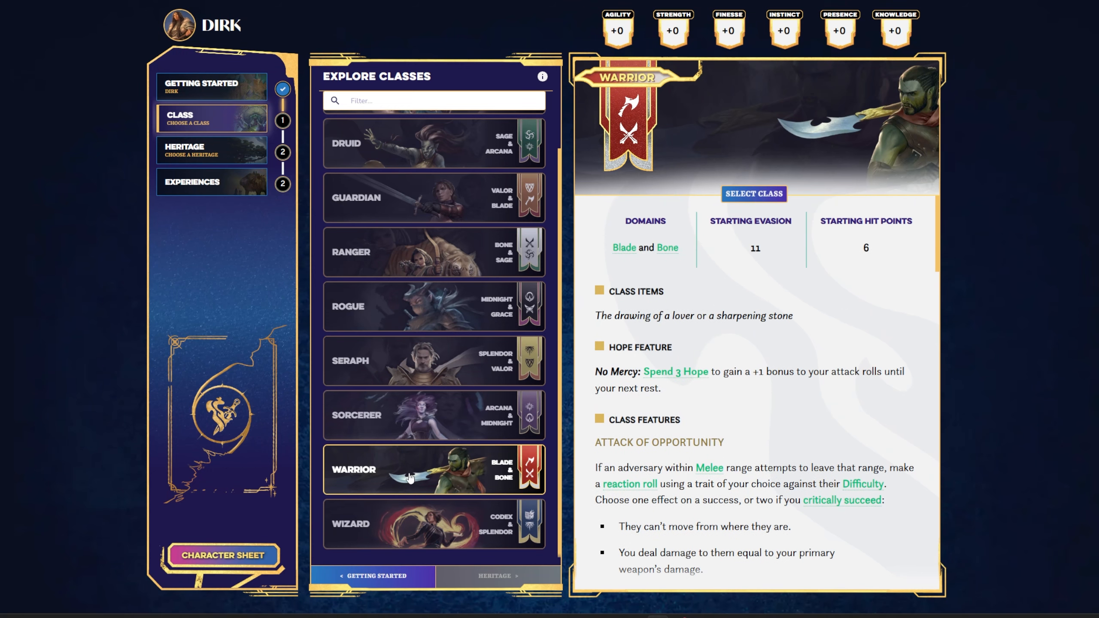
left_click(746, 202)
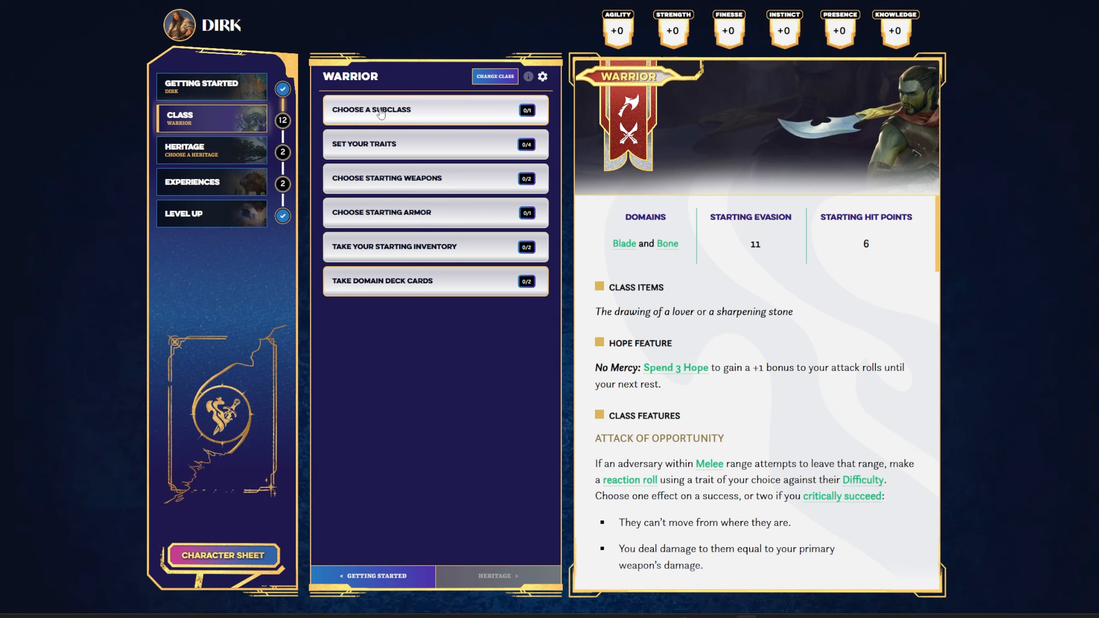
Compare the Call of the Brave and Call of the Slayer cards and select Call of the Brave as the subclass
left_click(453, 114)
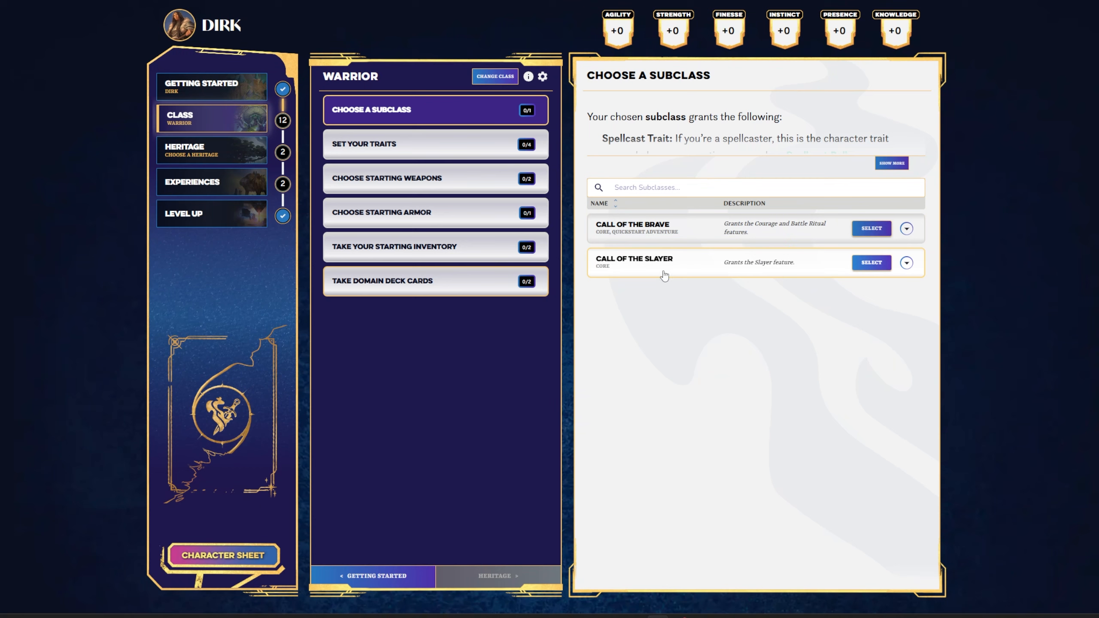
left_click(692, 234)
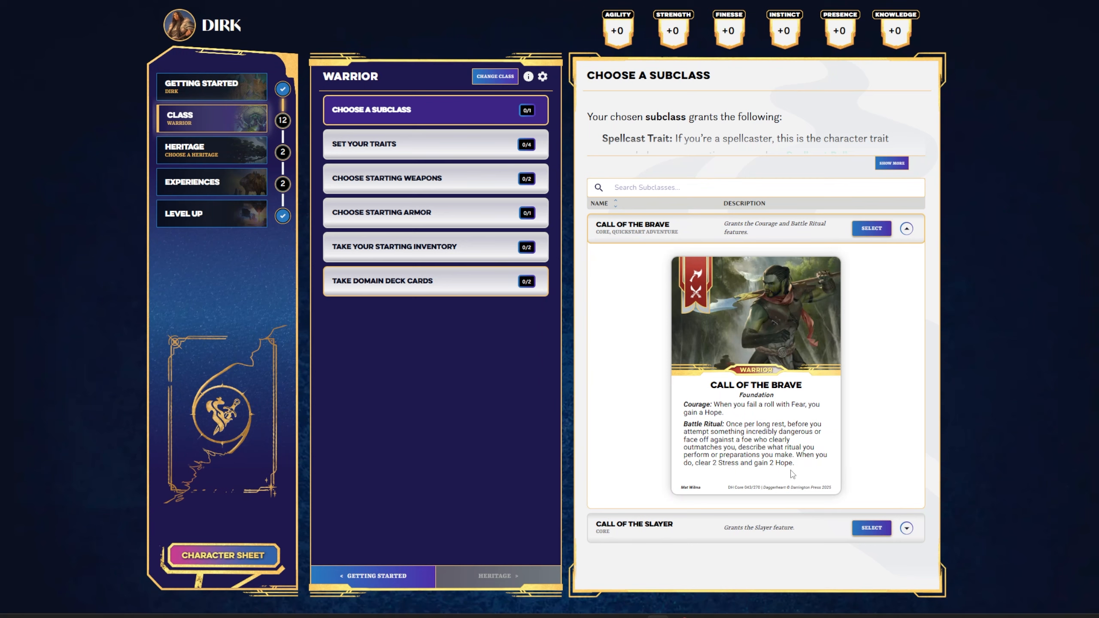
left_click(712, 529)
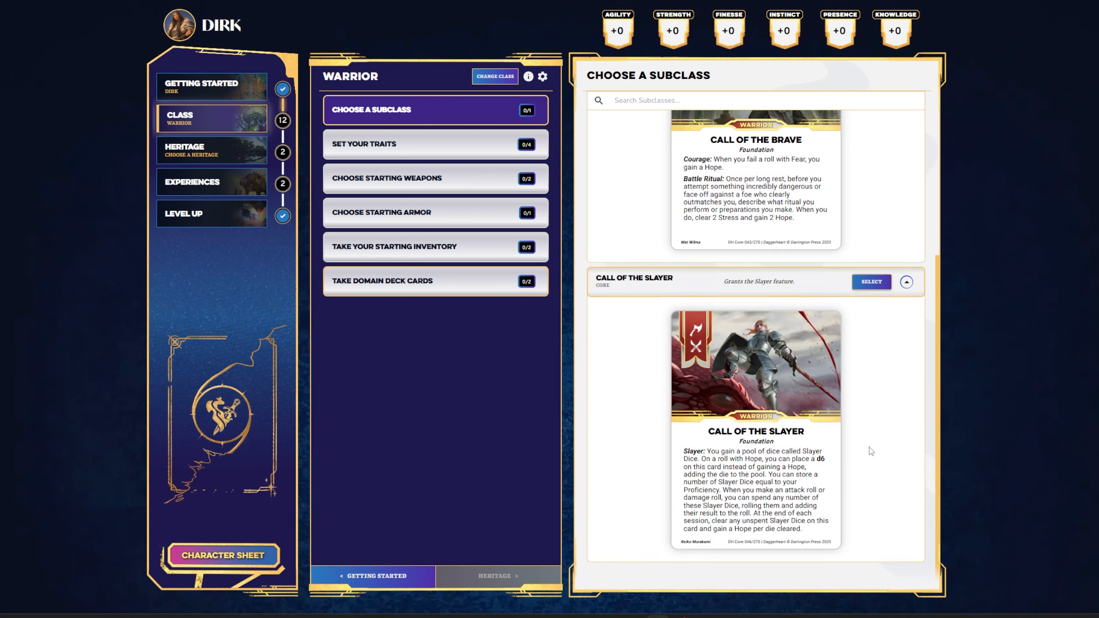
scroll(867, 450, "up", 2)
scroll(868, 450, "down", 2)
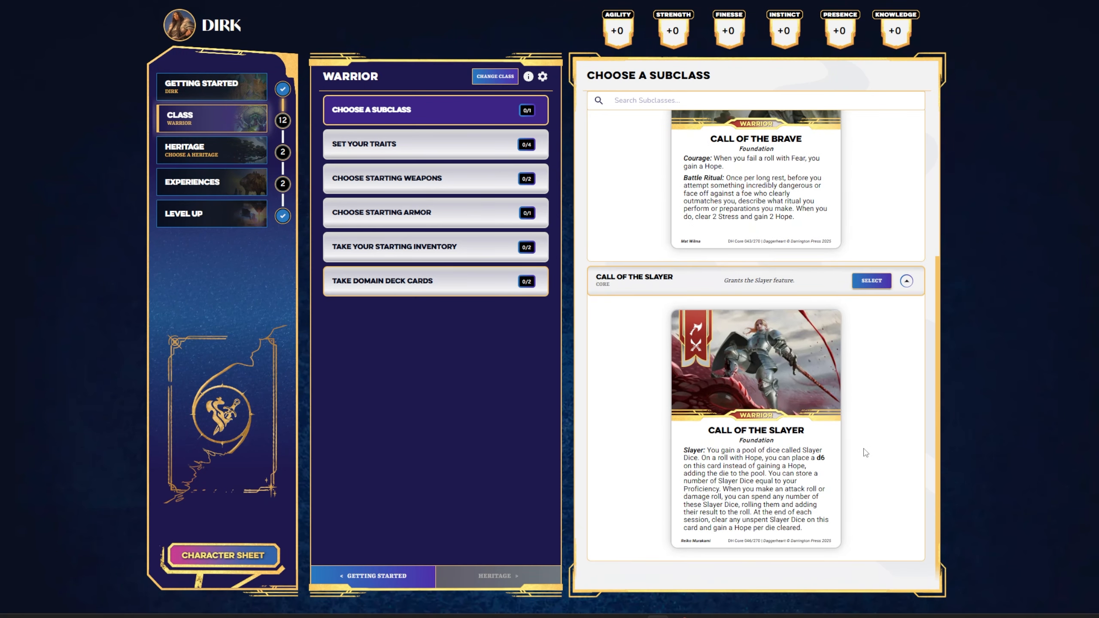
scroll(866, 453, "up", 4)
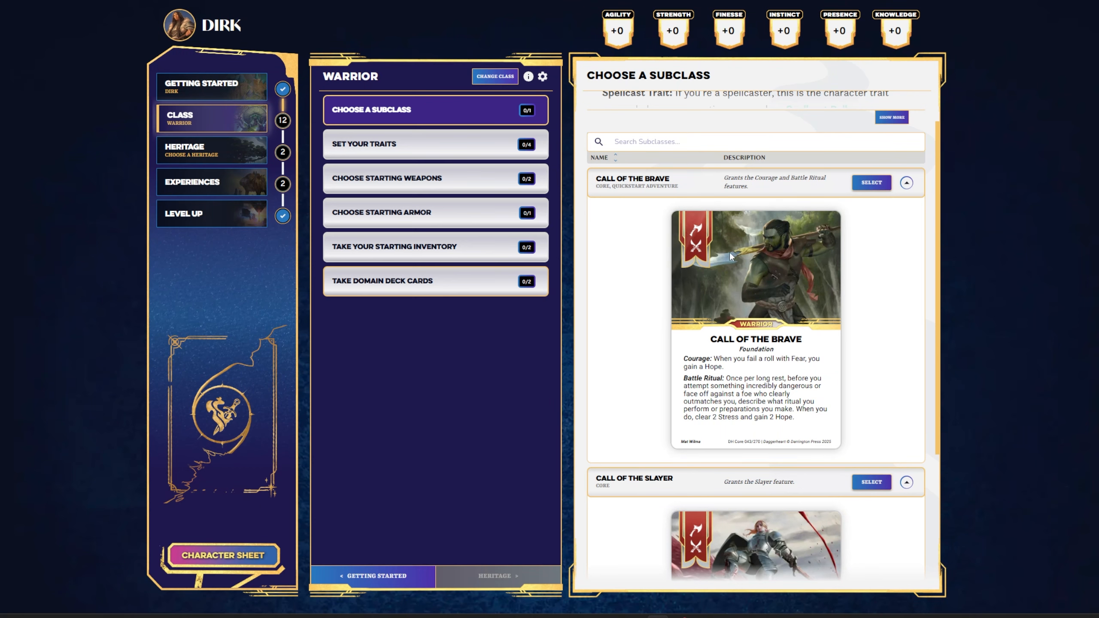
left_click(870, 184)
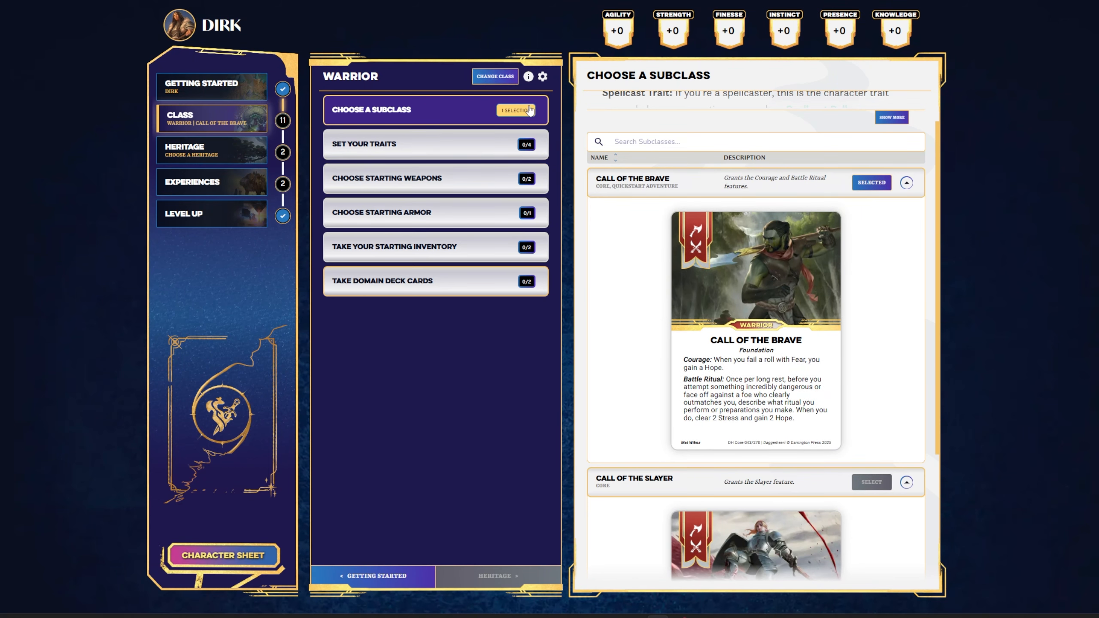
Set the character's traits by enabling the suggested Warrior trait values
left_click(434, 145)
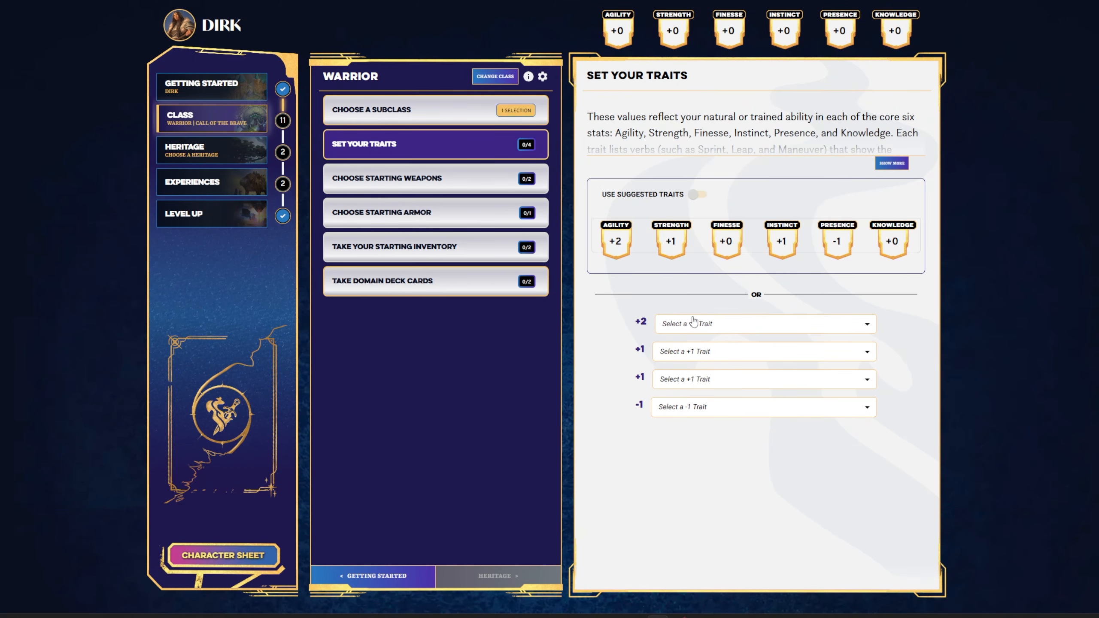
left_click(724, 325)
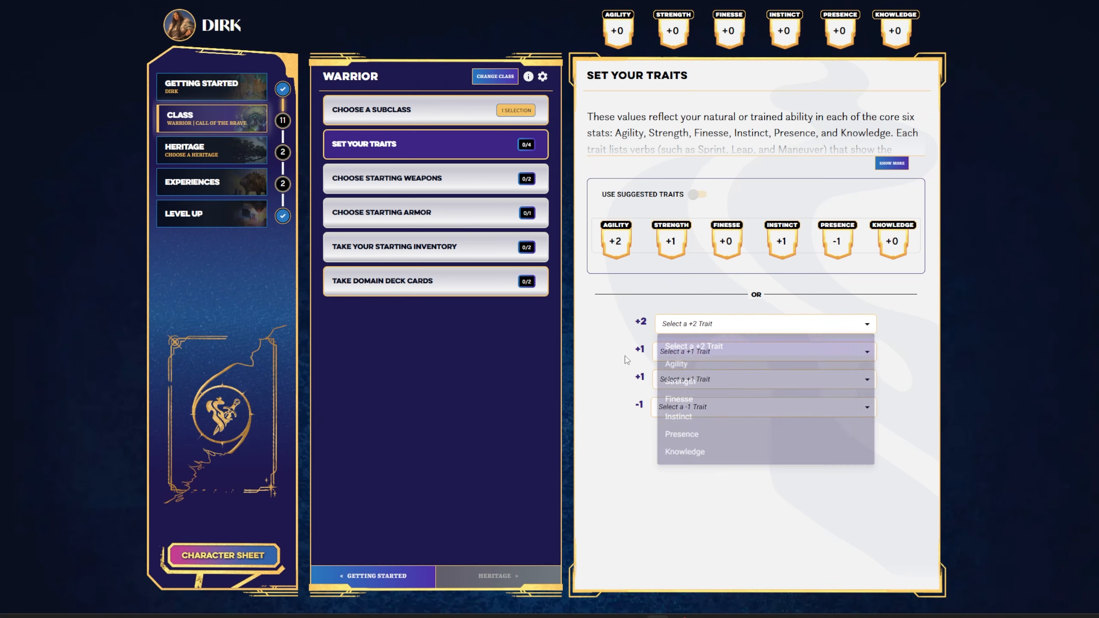
left_click(698, 195)
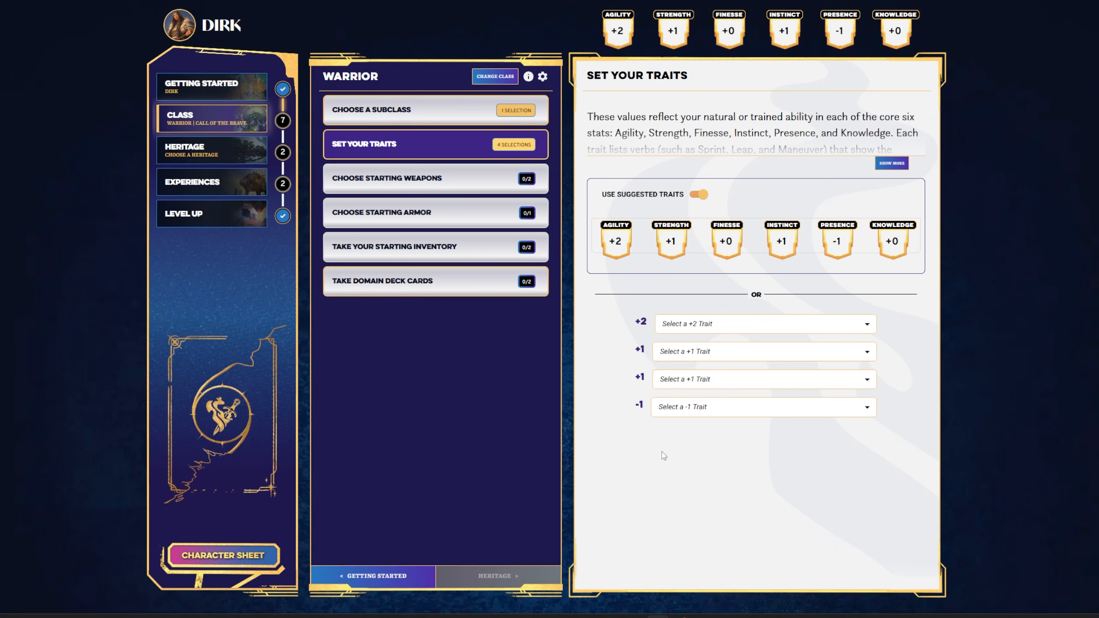
Find the suggested Longsword among the starting weapons, open its details, and select it as the primary weapon
left_click(416, 183)
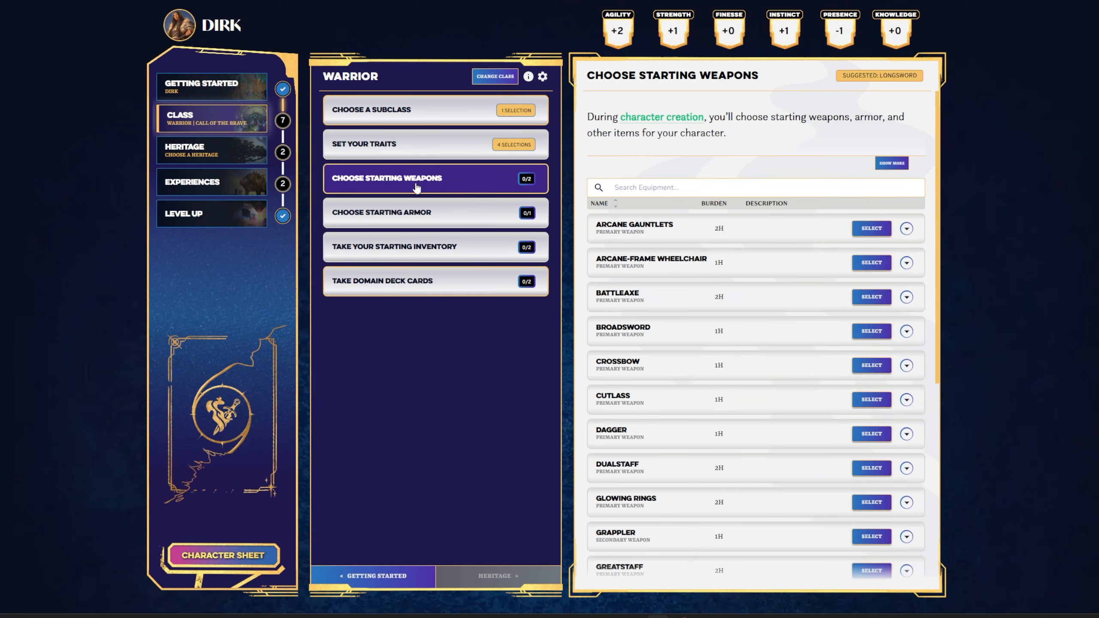
scroll(677, 356, "down", 2)
scroll(678, 356, "up", 2)
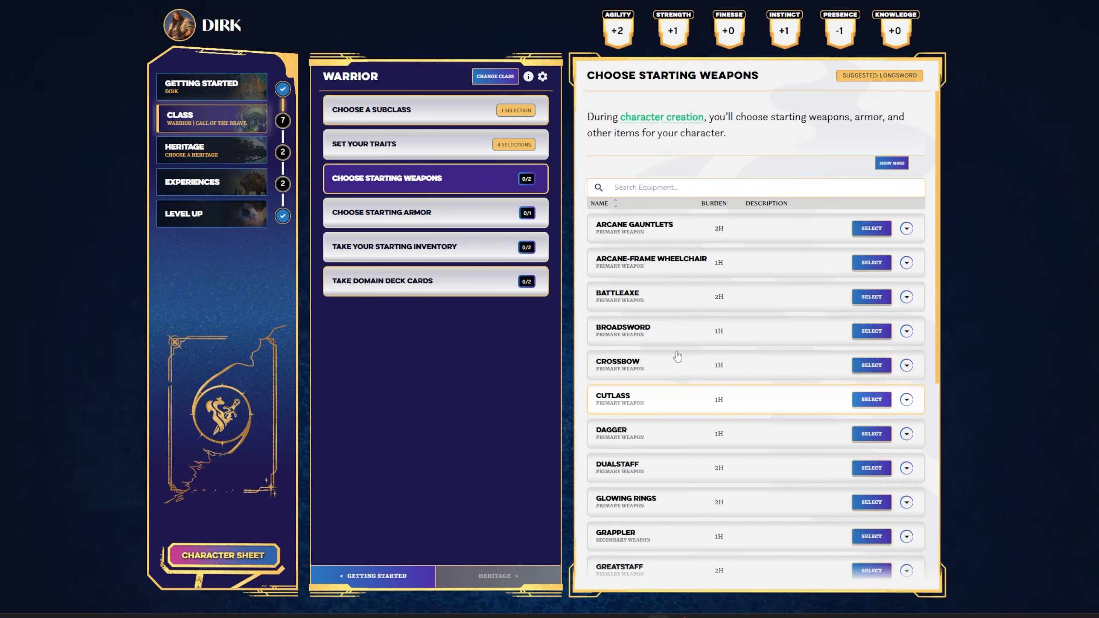
scroll(676, 380, "down", 8)
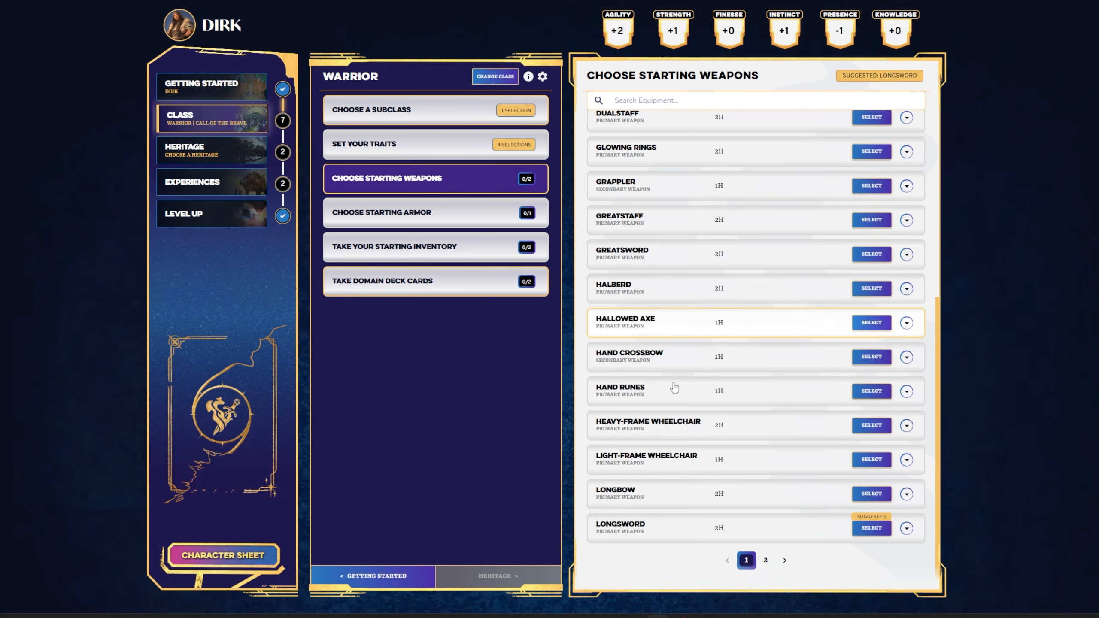
left_click(795, 532)
scroll(706, 499, "down", 3)
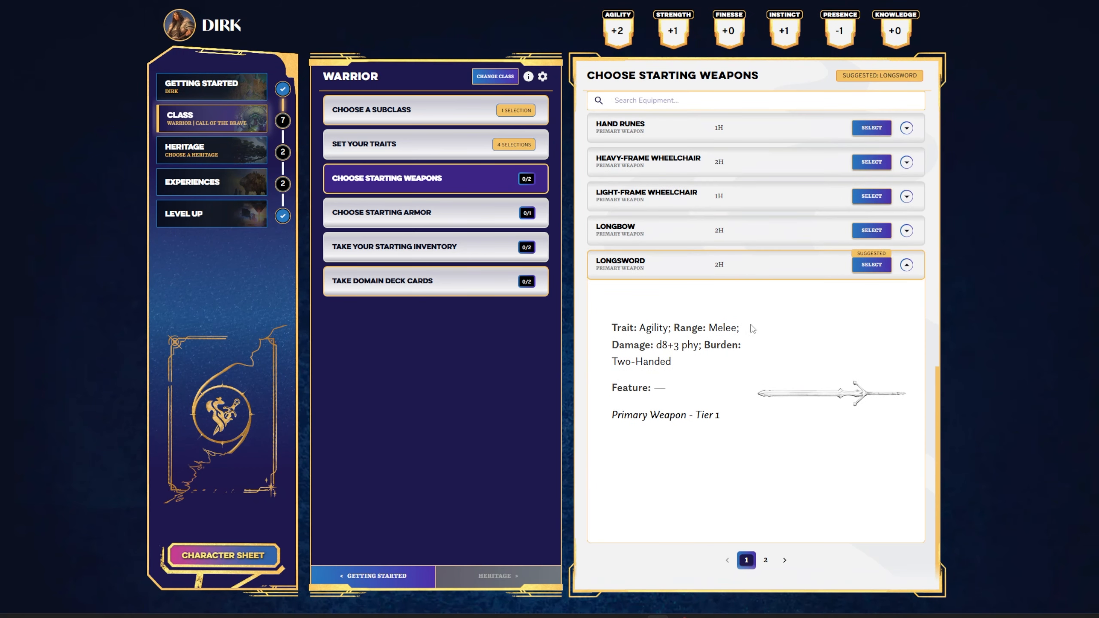
left_click(871, 265)
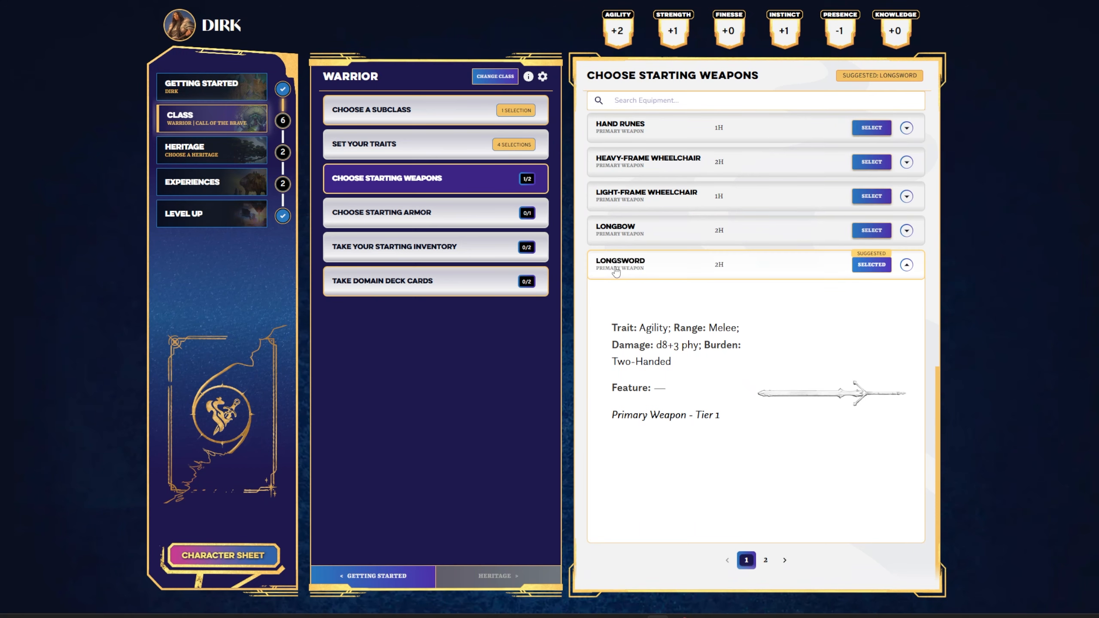
Look through both pages of starting weapons for a second weapon and reread the Longsword's details
left_click(766, 560)
scroll(745, 432, "down", 5)
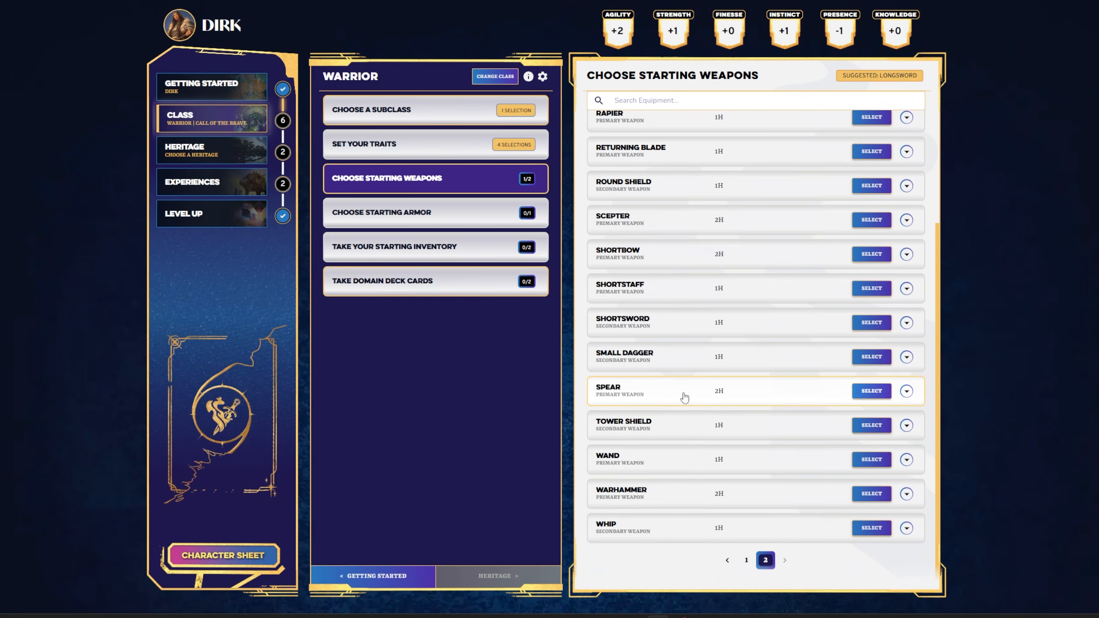
left_click(747, 560)
scroll(735, 377, "down", 2)
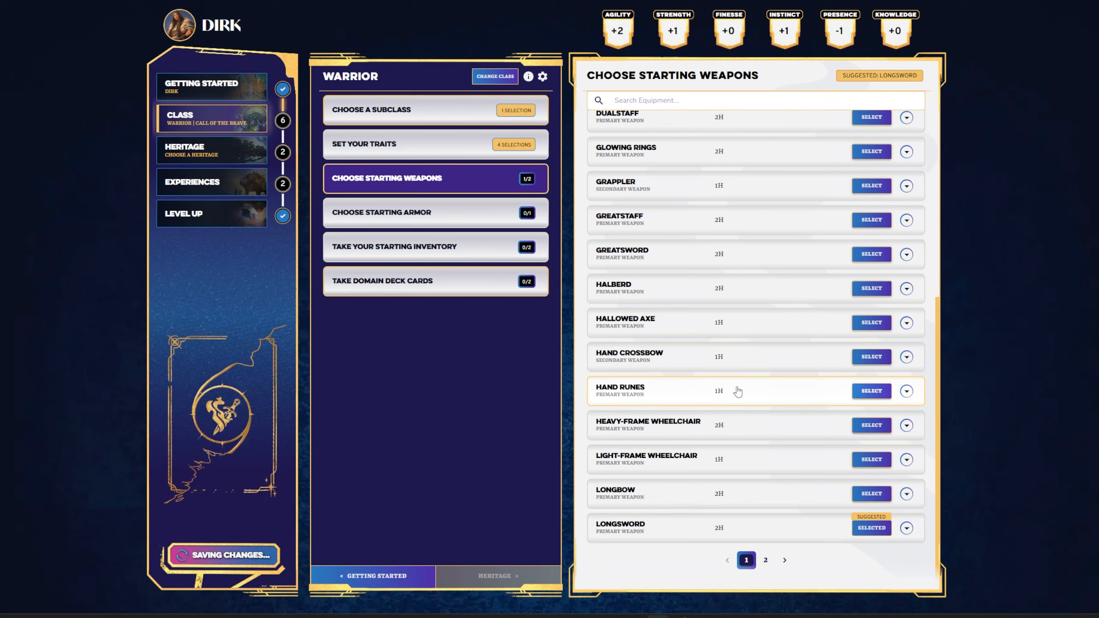
left_click(690, 532)
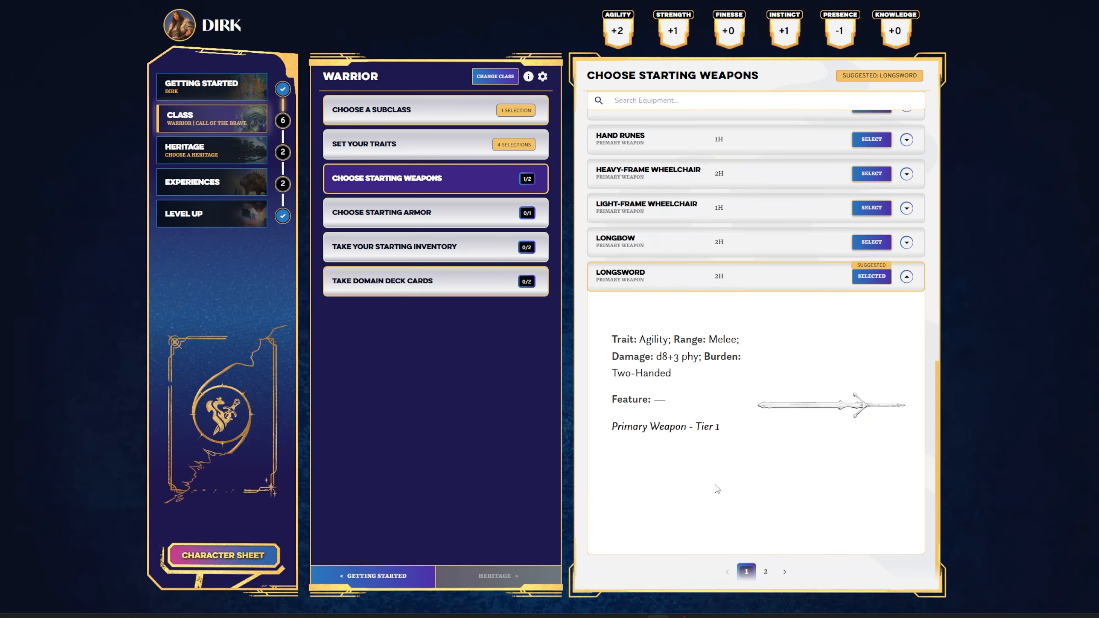
scroll(744, 422, "up", 5)
scroll(745, 442, "down", 2)
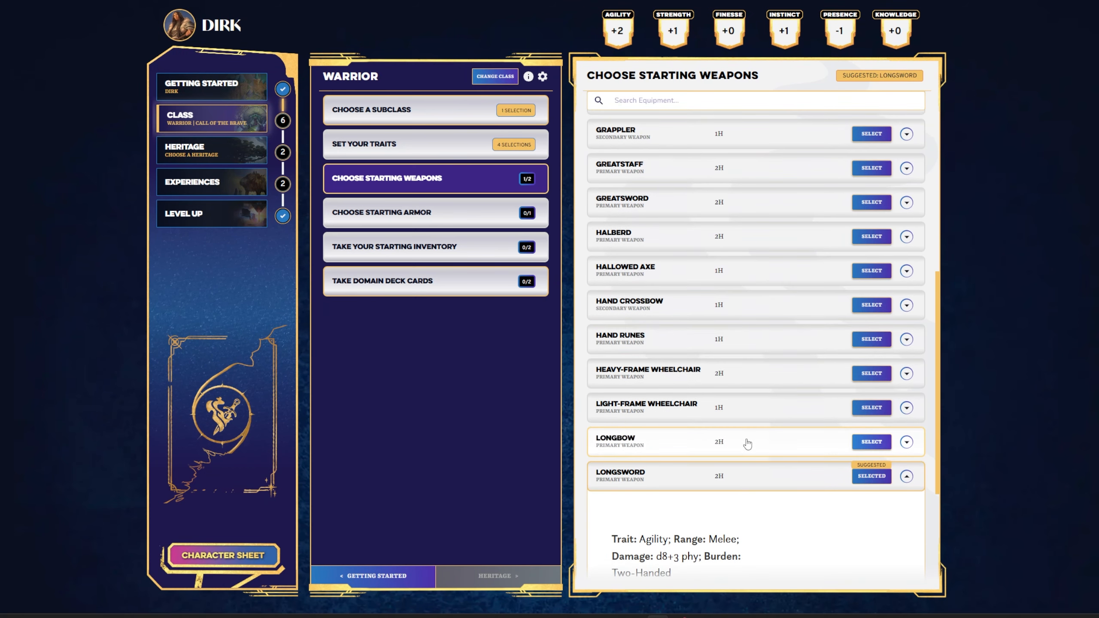
scroll(748, 443, "up", 5)
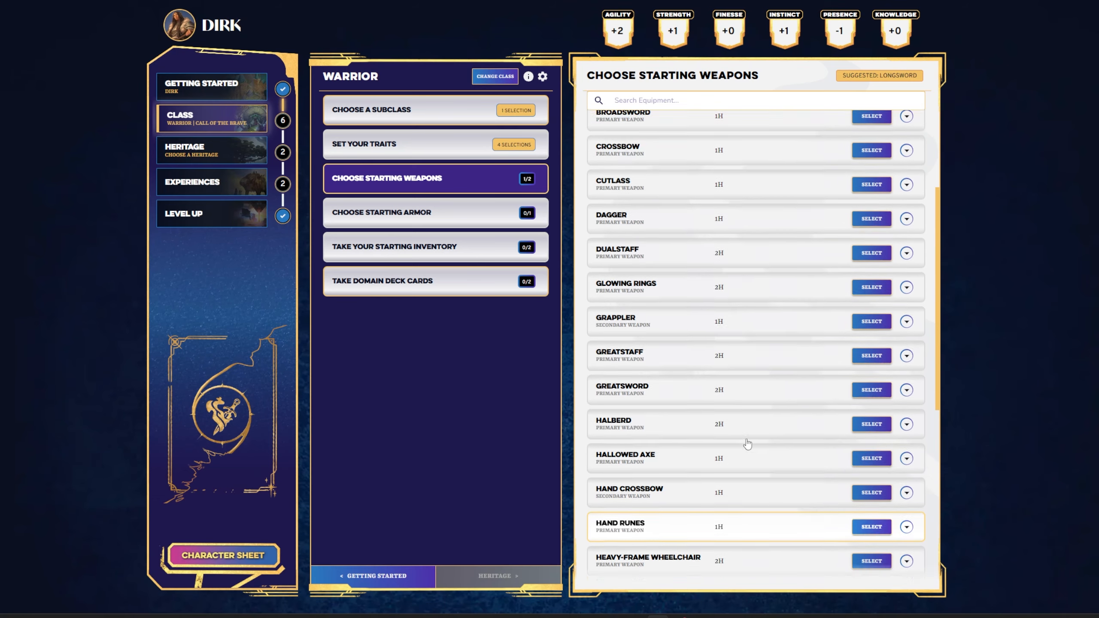
scroll(746, 448, "down", 3)
scroll(745, 447, "down", 5)
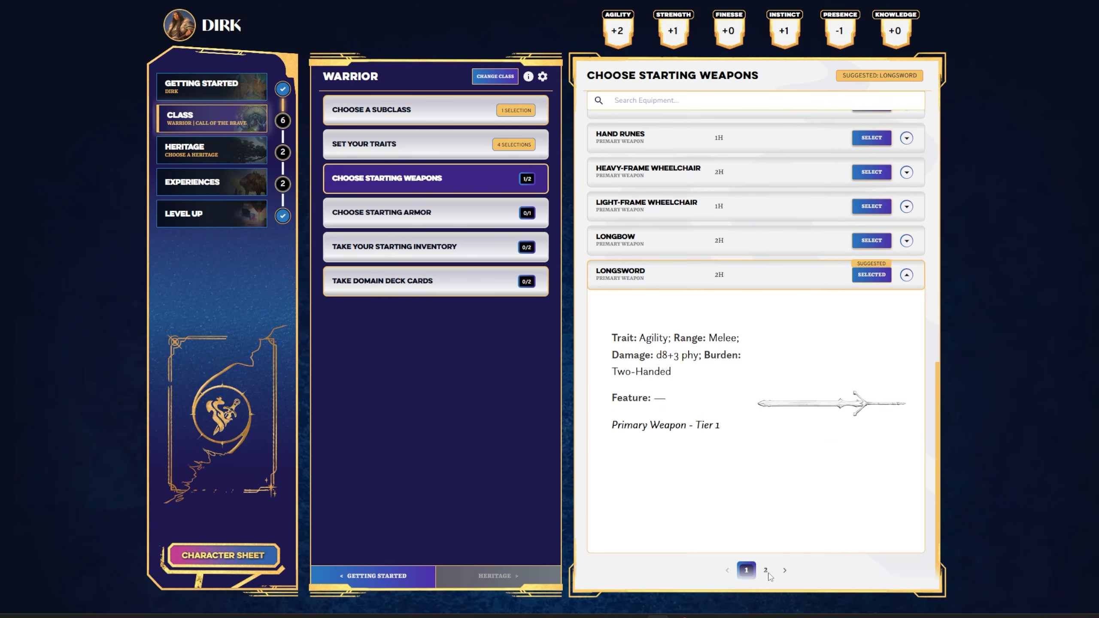
scroll(759, 422, "up", 4)
scroll(775, 536, "down", 1)
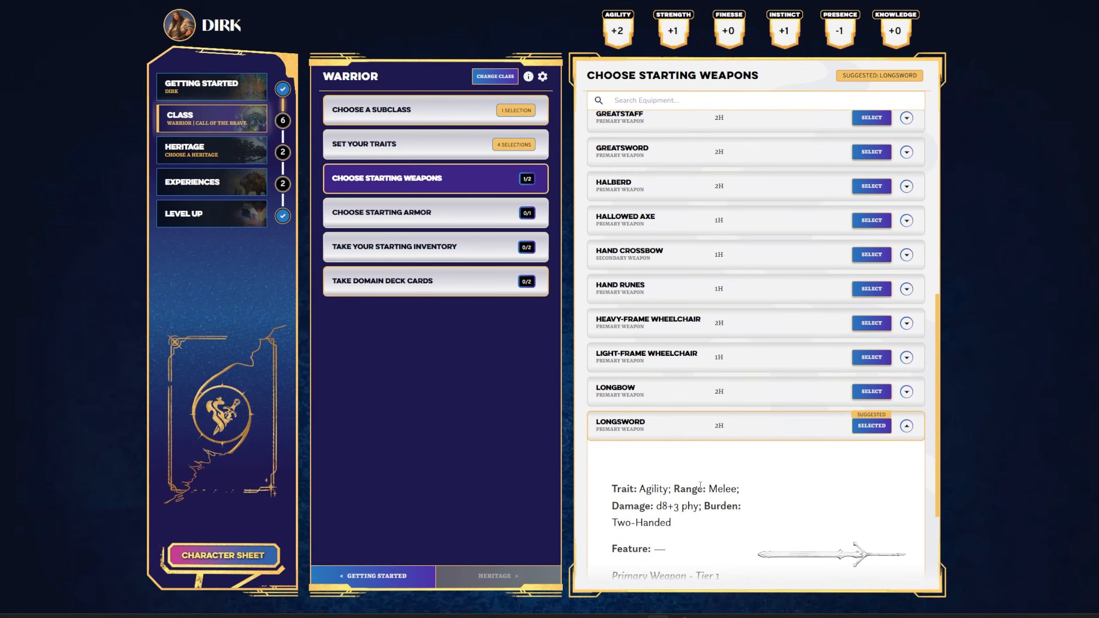
Open the Round Shield's details among the remaining starting weapons and select it as the secondary weapon
left_click(772, 423)
left_click(770, 562)
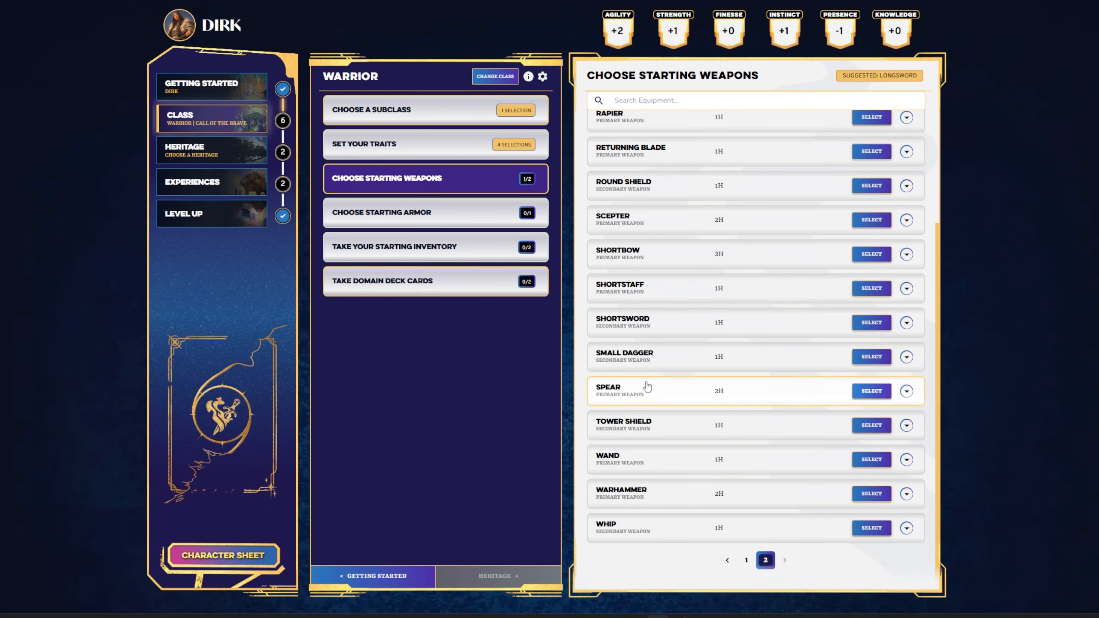
left_click(694, 189)
scroll(859, 241, "up", 2)
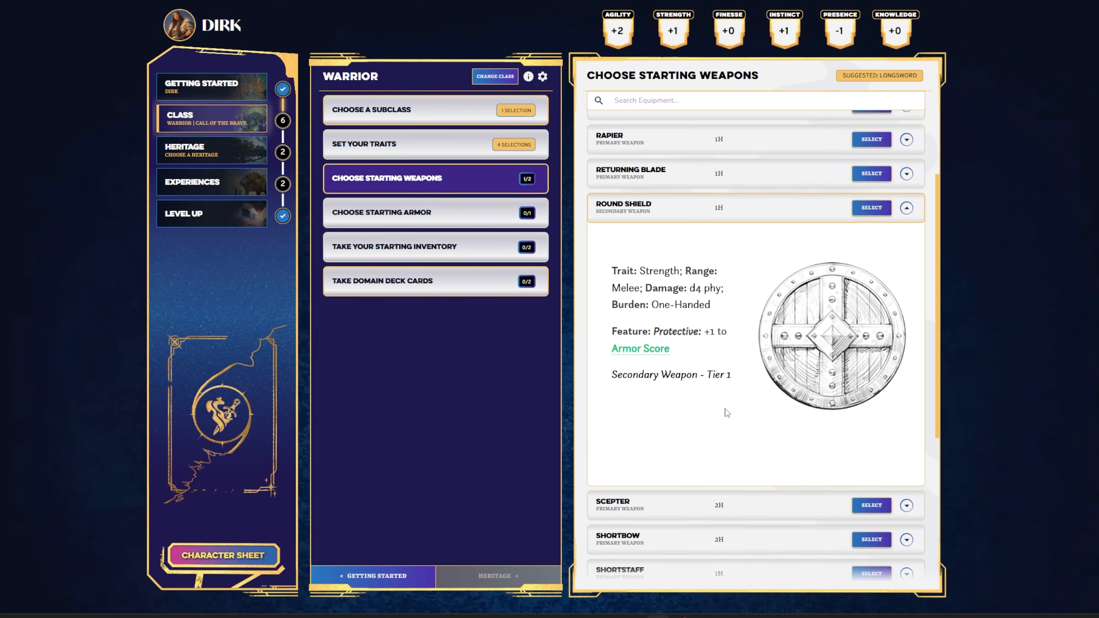
left_click(859, 240)
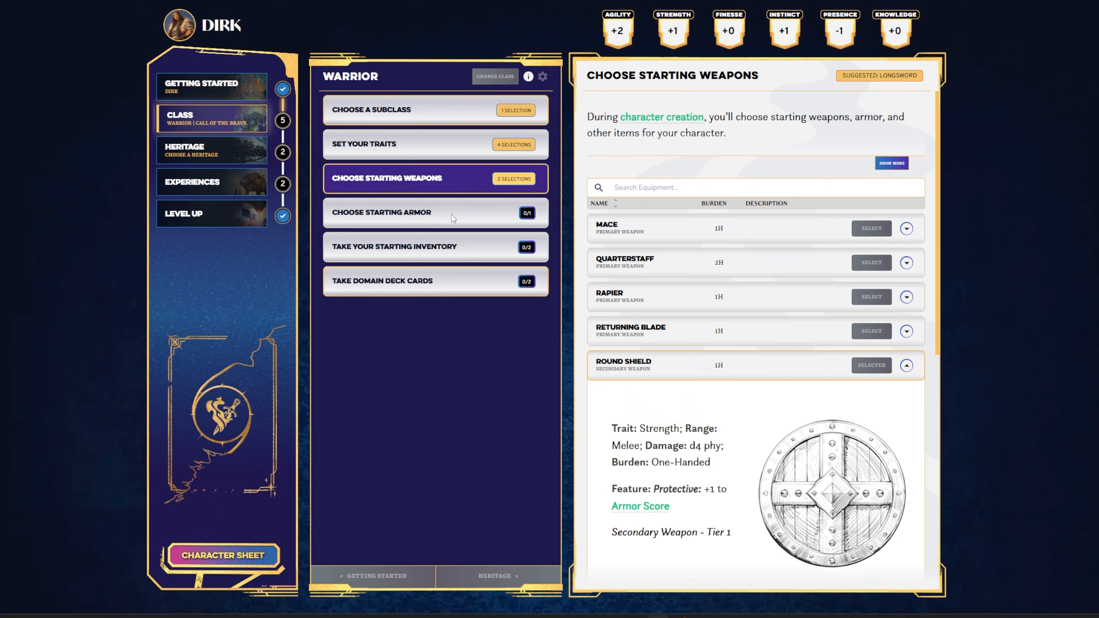
Select Chainmail Armor as the starting armor and compare its details with Full Plate Armor
left_click(455, 220)
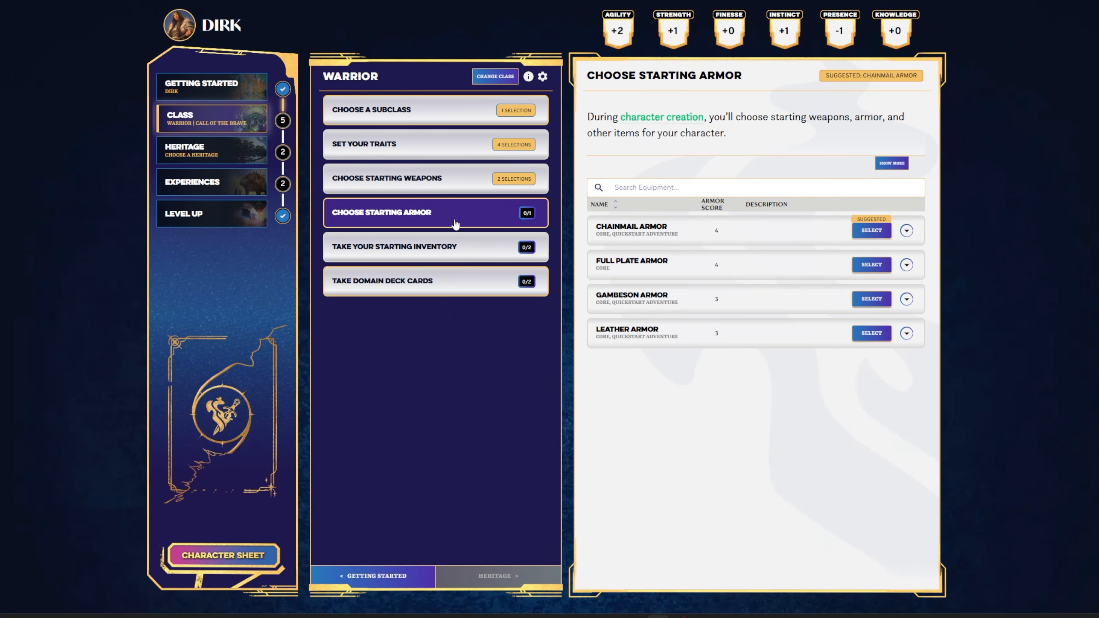
left_click(706, 238)
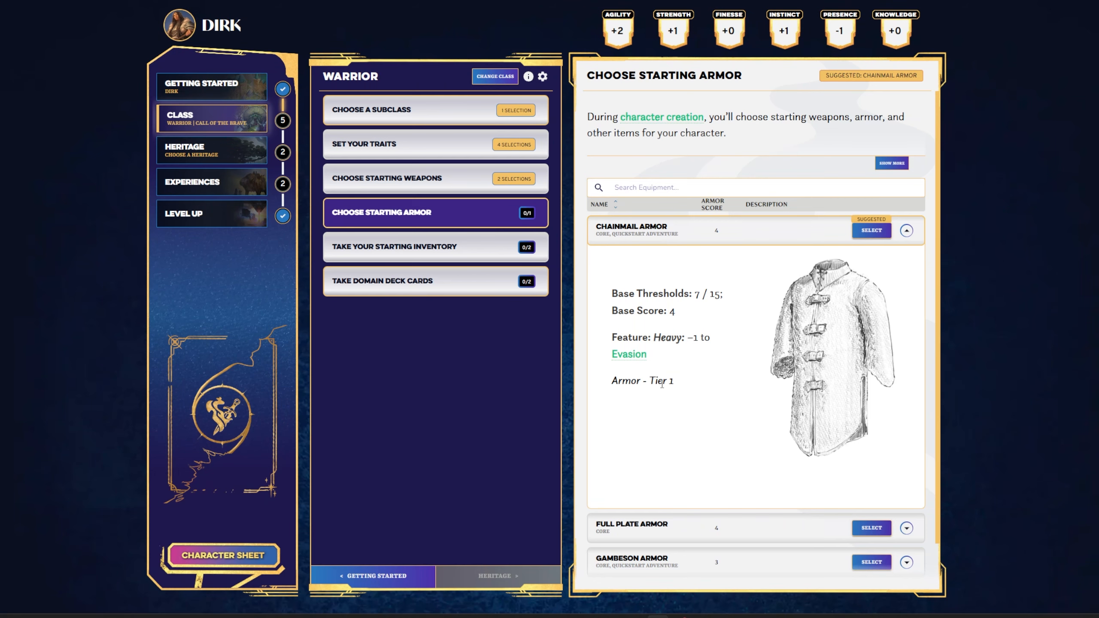
left_click(871, 230)
scroll(730, 409, "down", 1)
left_click(668, 480)
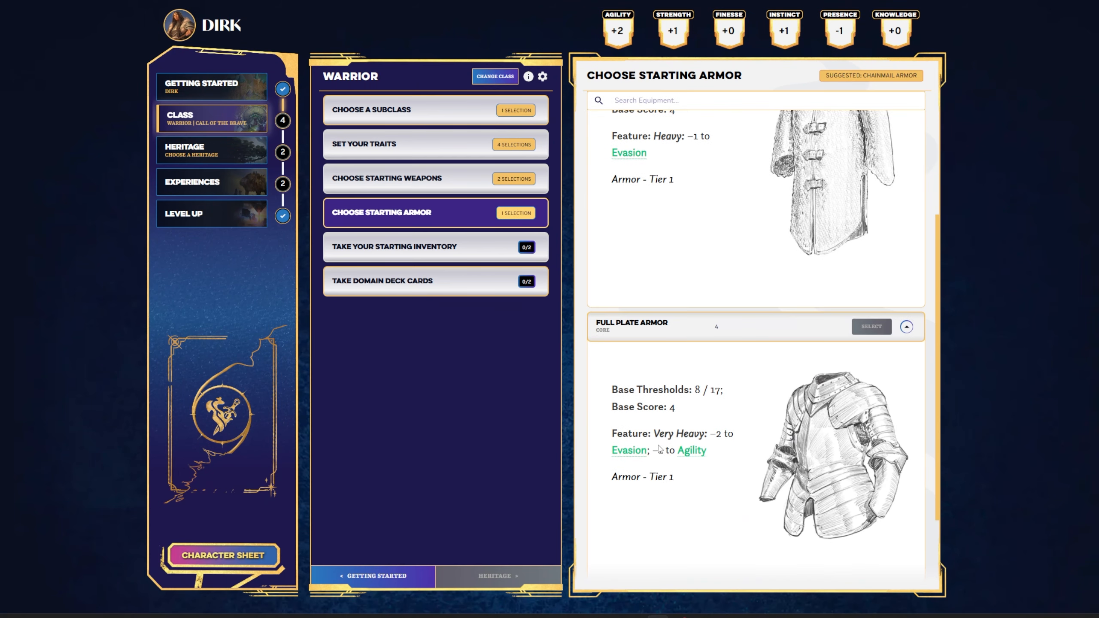
mouse_move(694, 450)
scroll(716, 416, "up", 5)
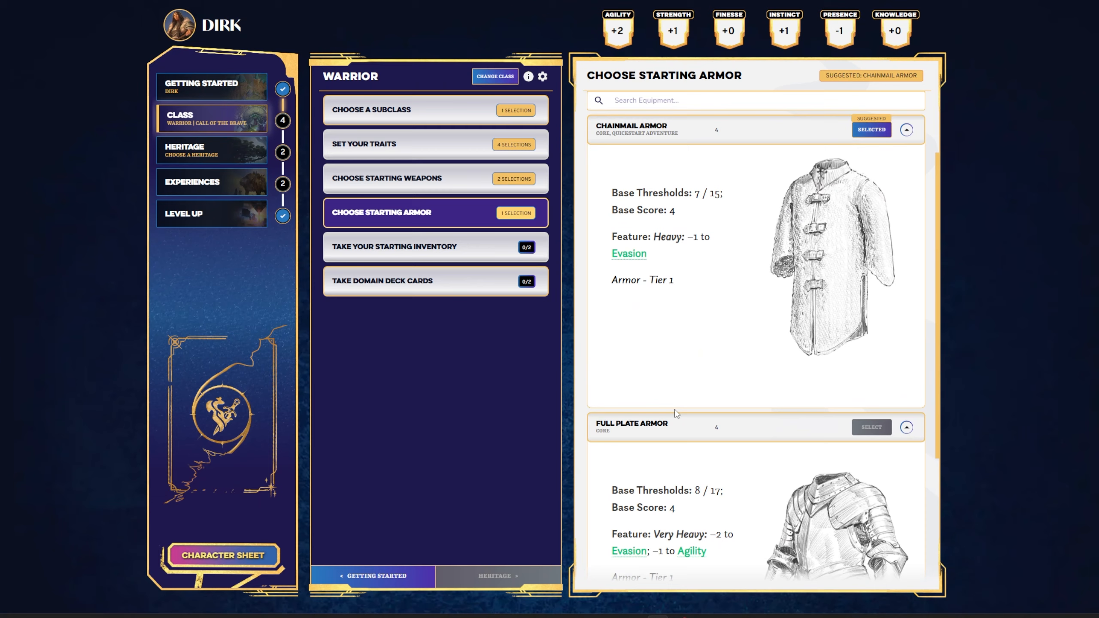
Compare the potions in the starting inventory and take the Minor Health Potion and a sharpening stone
left_click(395, 246)
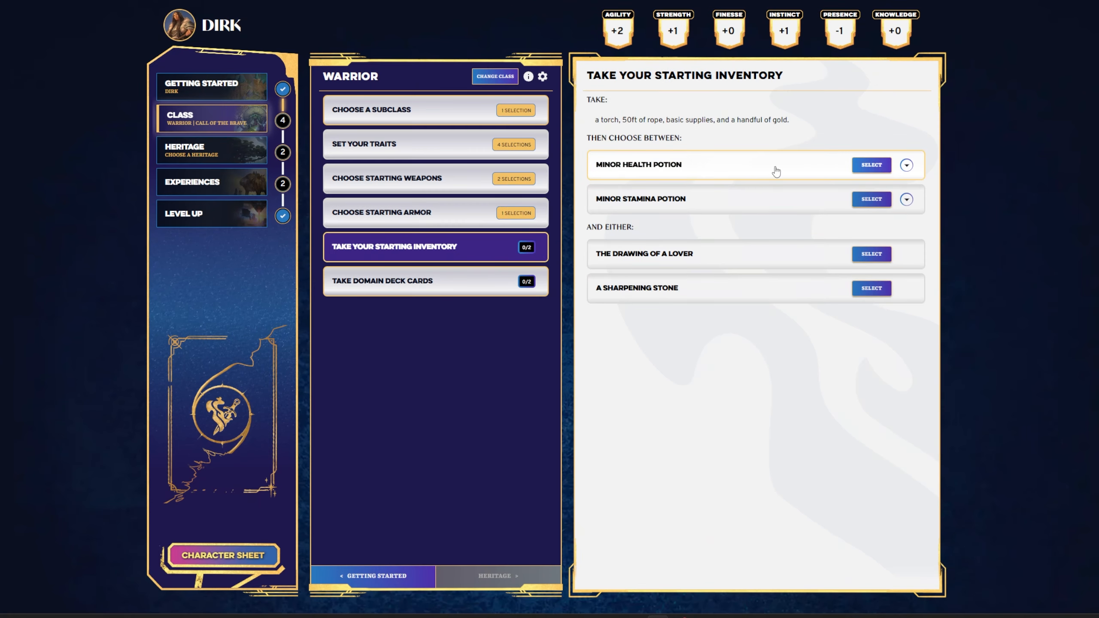
left_click(698, 204)
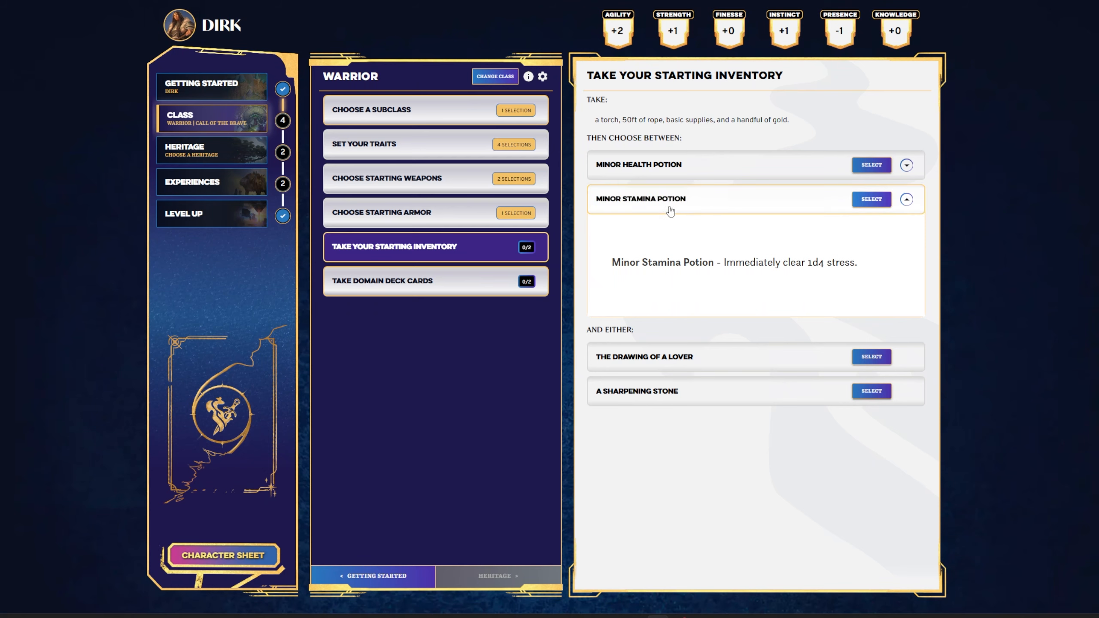
left_click(874, 167)
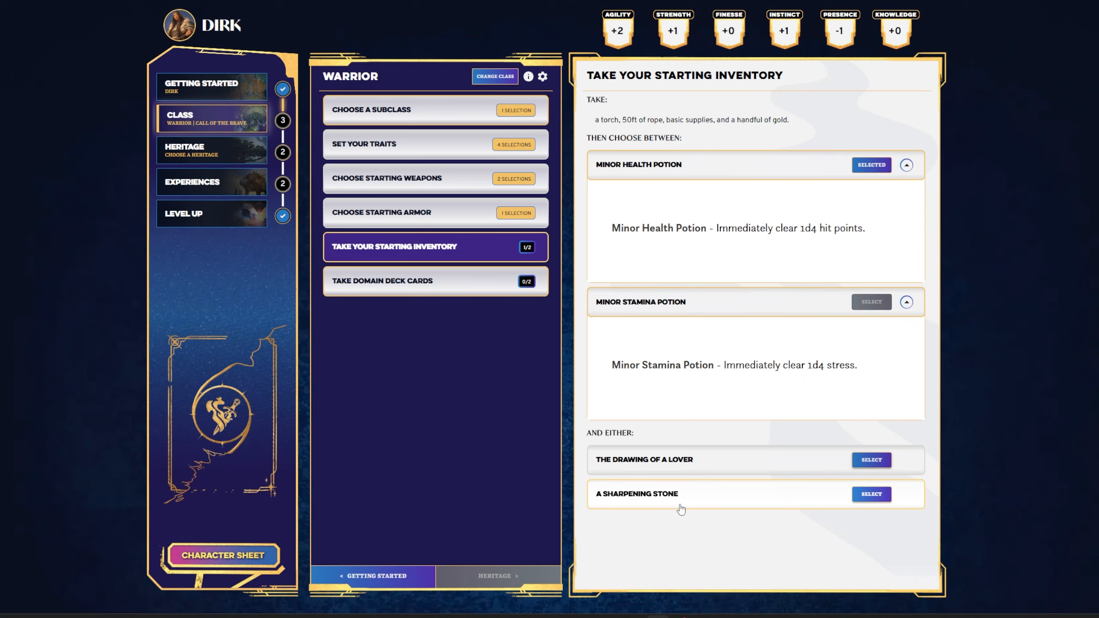
left_click(872, 495)
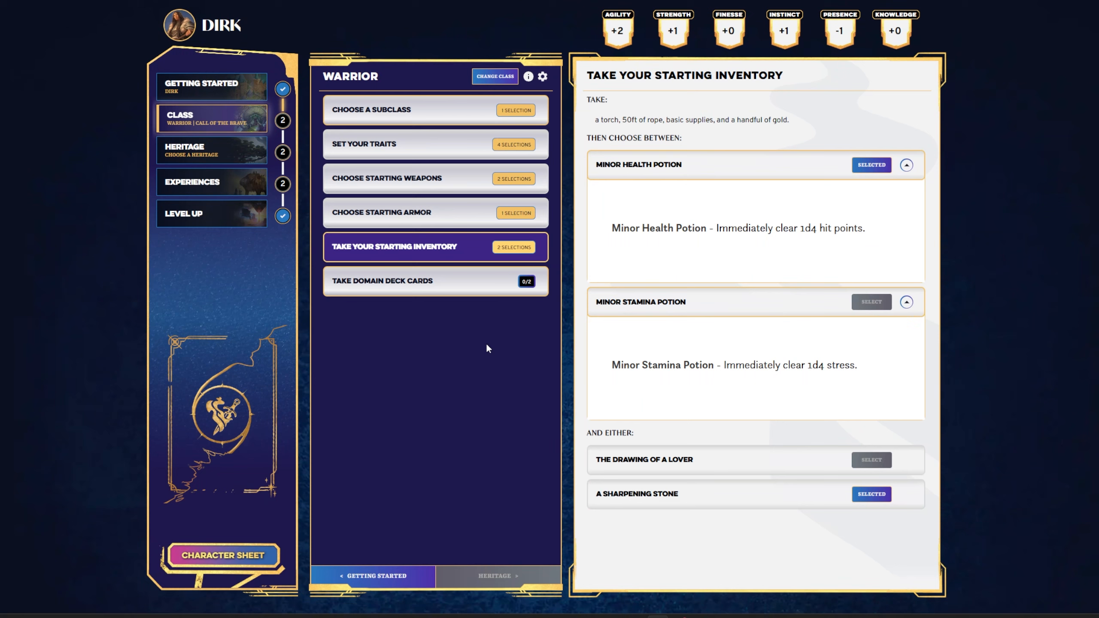
Read the Deft Maneuvers, Get Back Up and I See It Coming cards among the available domain cards
left_click(438, 289)
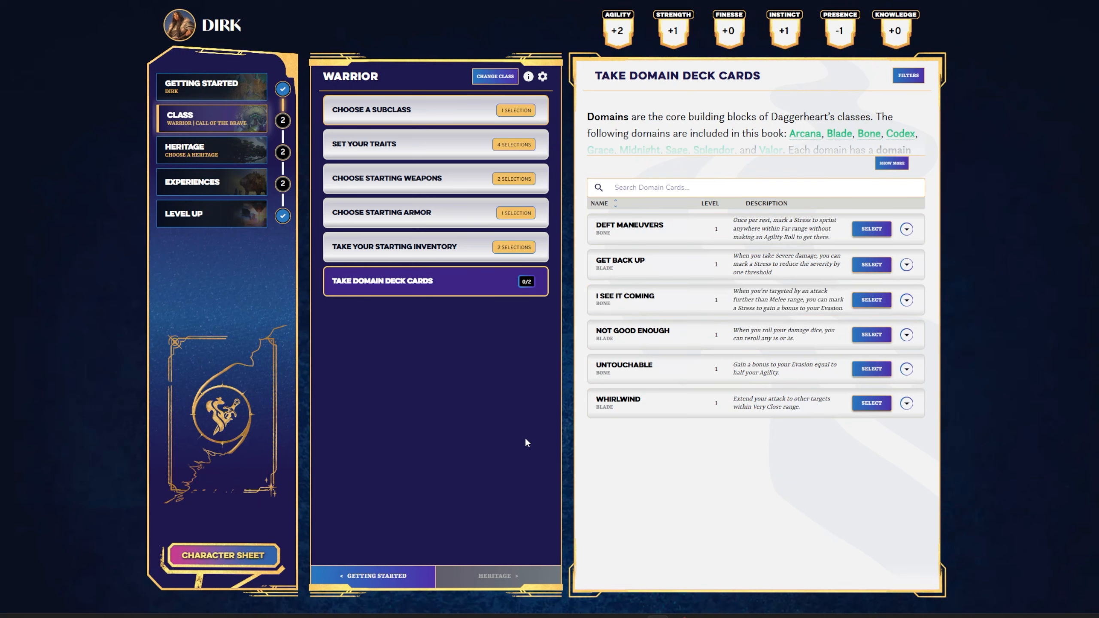
left_click(694, 234)
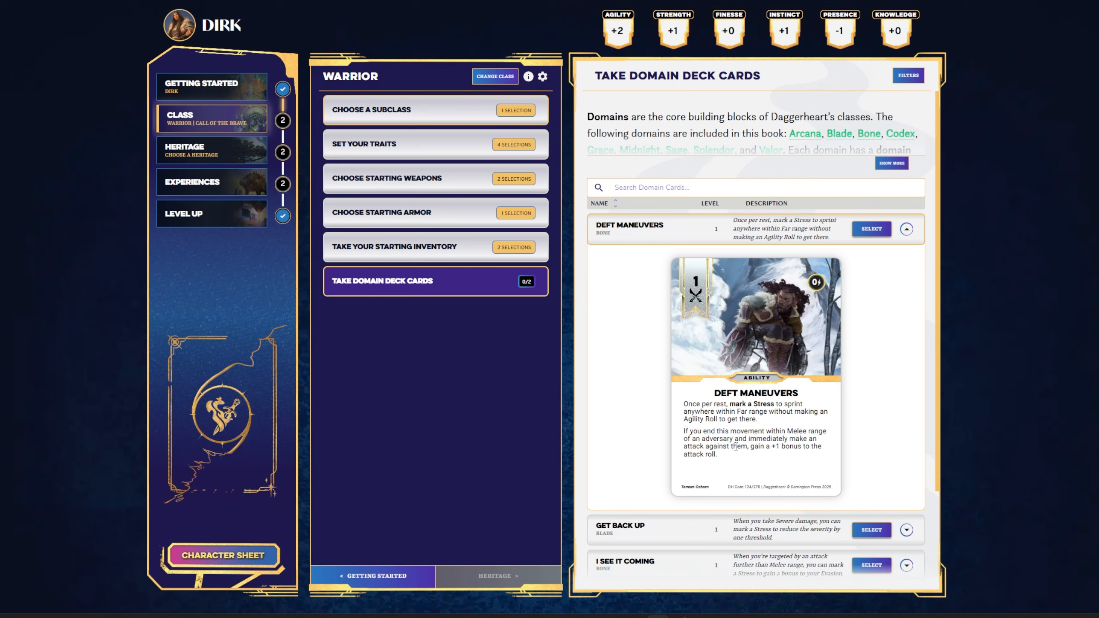
scroll(789, 458, "down", 3)
left_click(650, 422)
scroll(642, 403, "down", 3)
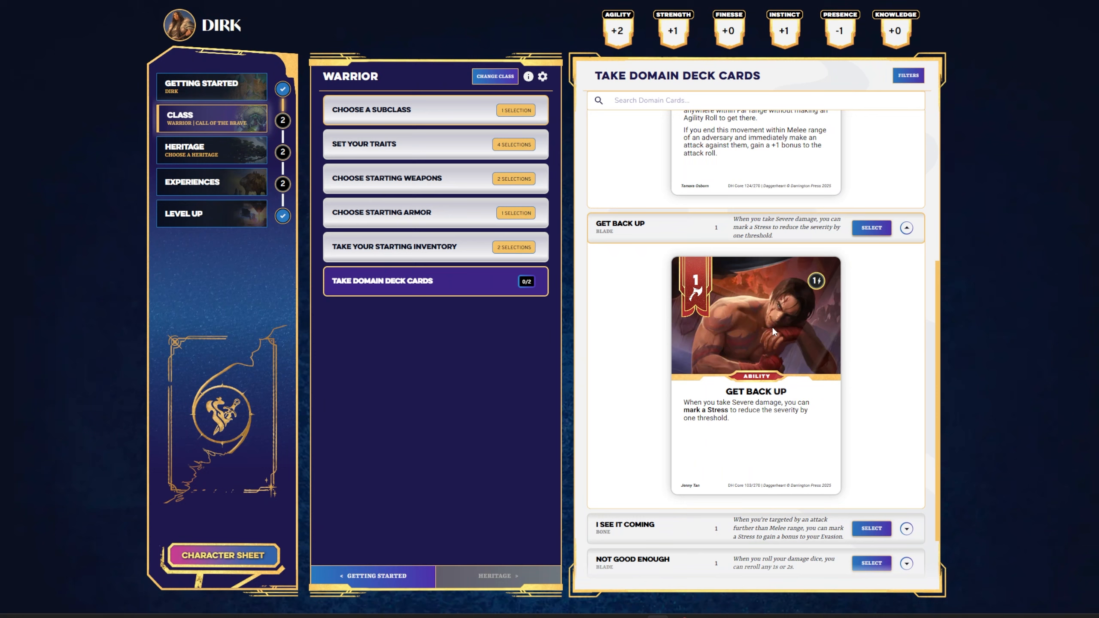
scroll(626, 385, "down", 2)
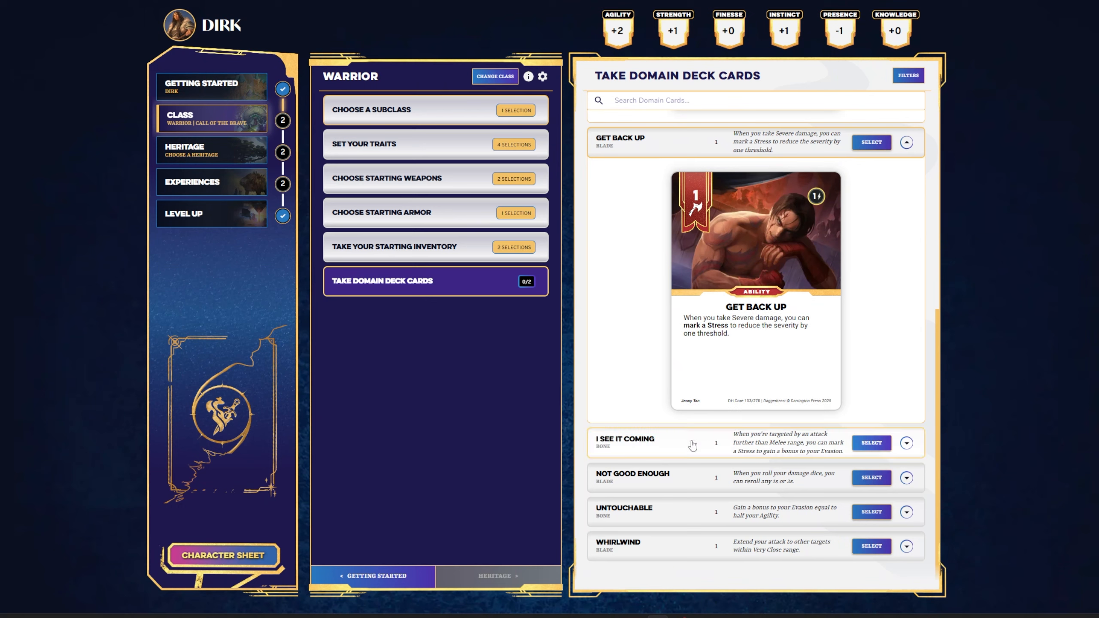
left_click(650, 446)
scroll(694, 457, "down", 6)
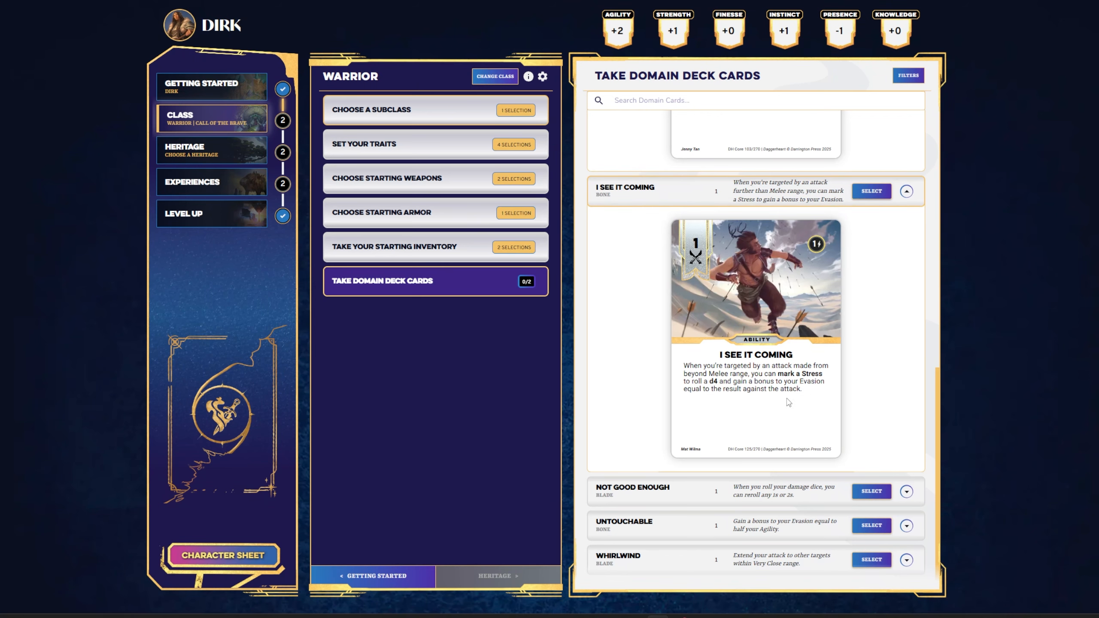
Read the Not Good Enough card and select it as the first domain card
scroll(638, 395, "down", 1)
left_click(636, 483)
scroll(636, 411, "down", 6)
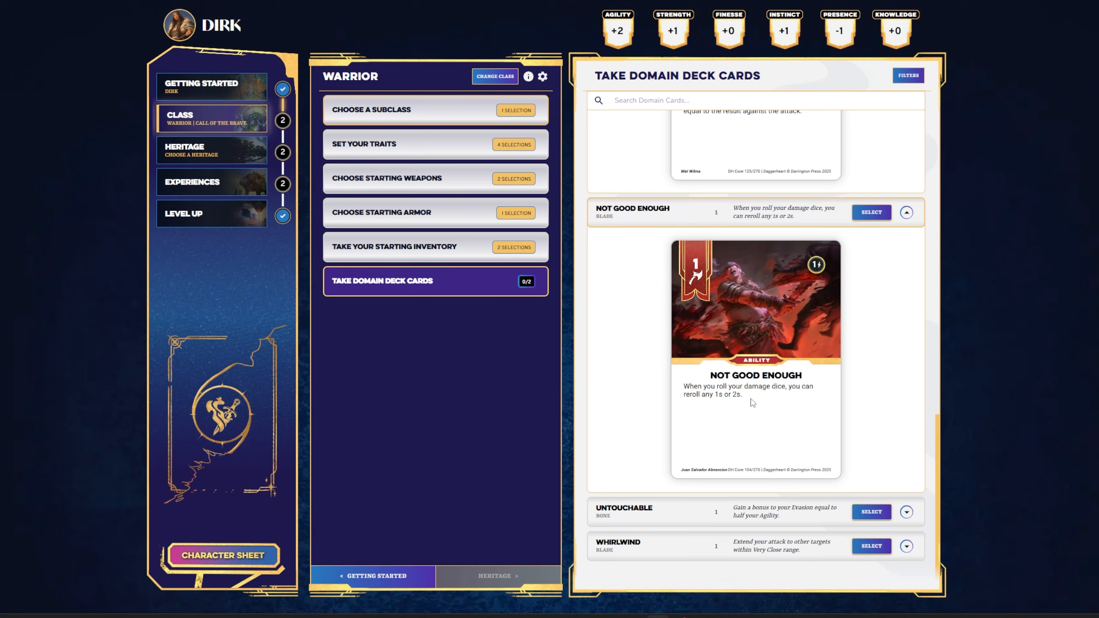
left_click(759, 395)
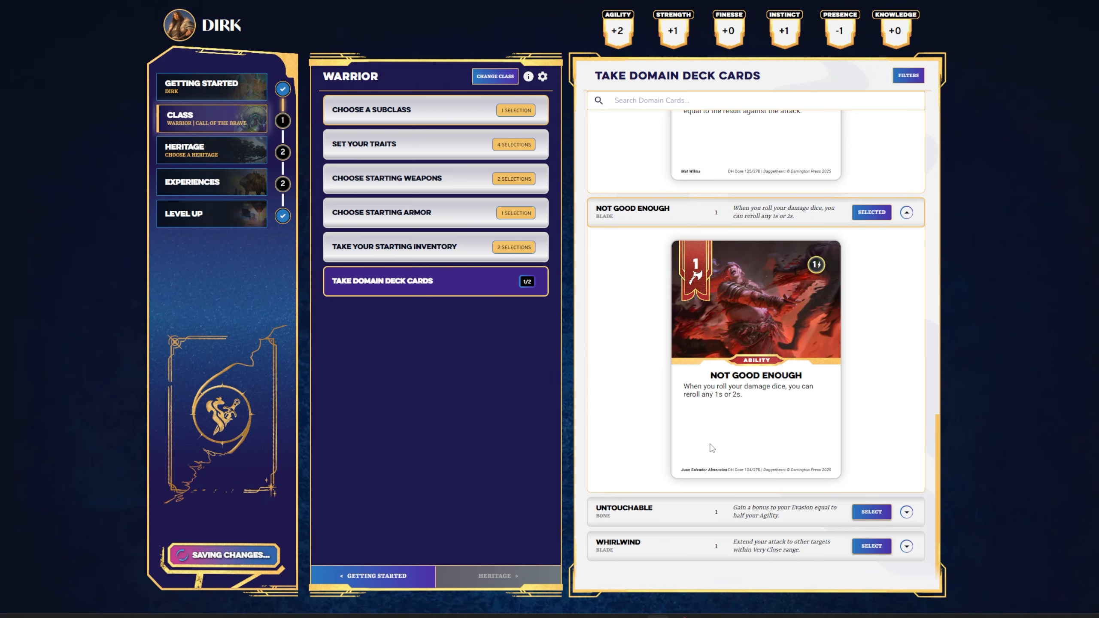
Review the Untouchable and Whirlwind cards, select Whirlwind as the second domain card, and look back over the chosen cards
left_click(678, 525)
scroll(619, 428, "down", 5)
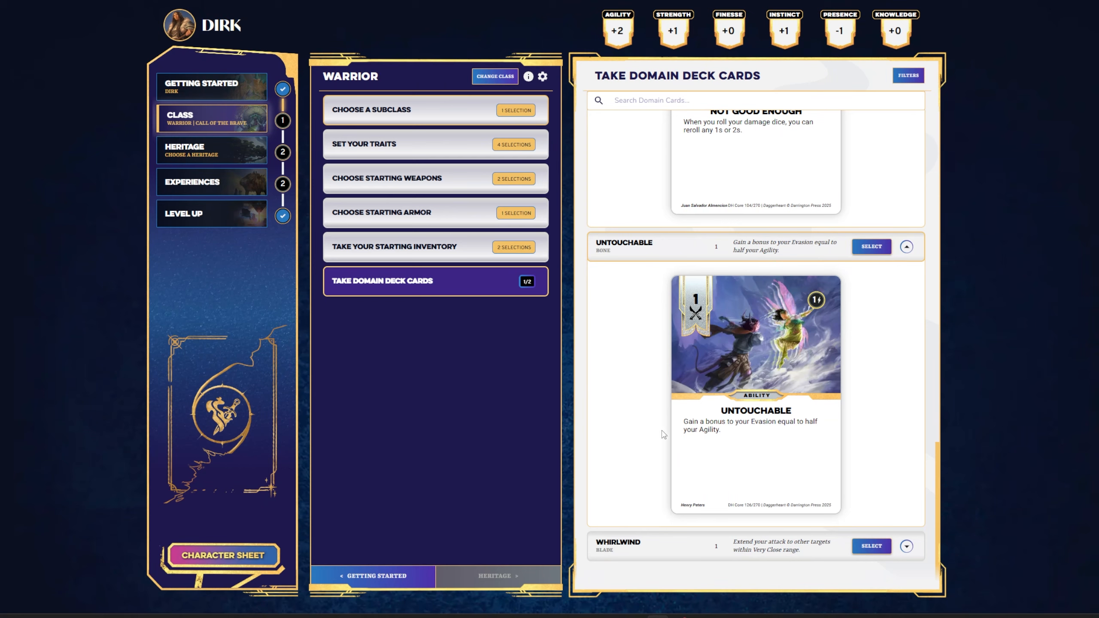
scroll(664, 434, "down", 5)
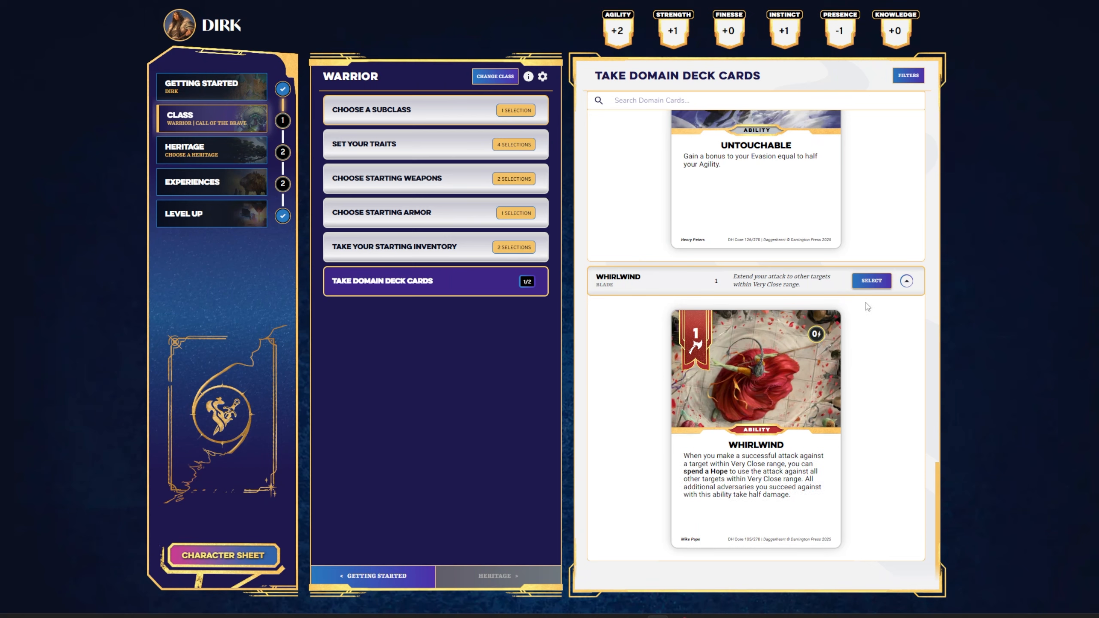
left_click(867, 281)
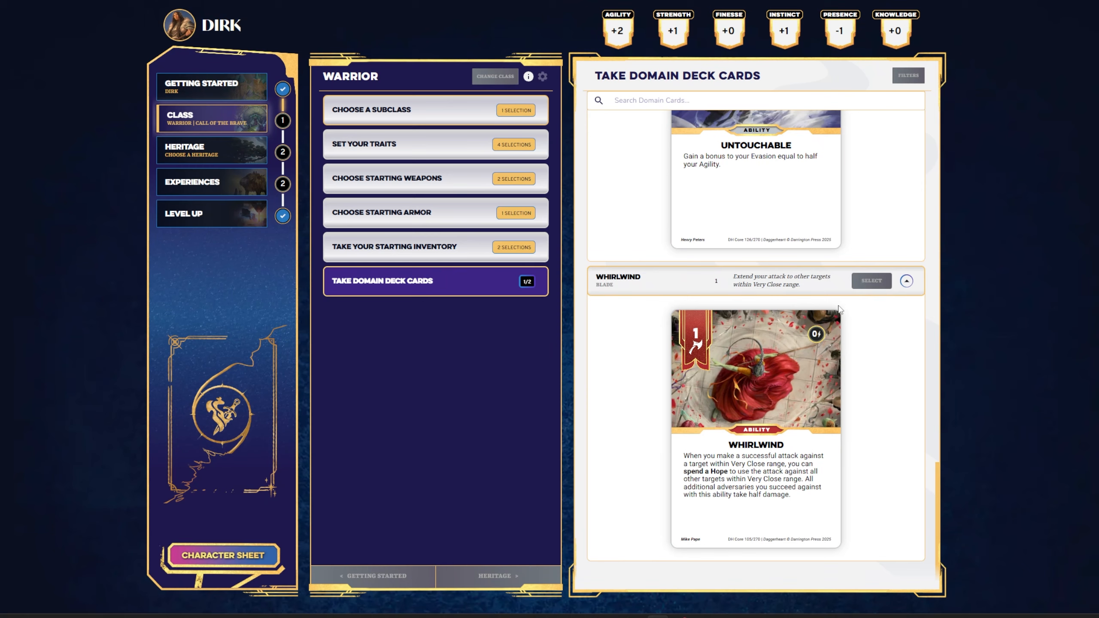
scroll(669, 450, "up", 3)
scroll(669, 451, "up", 5)
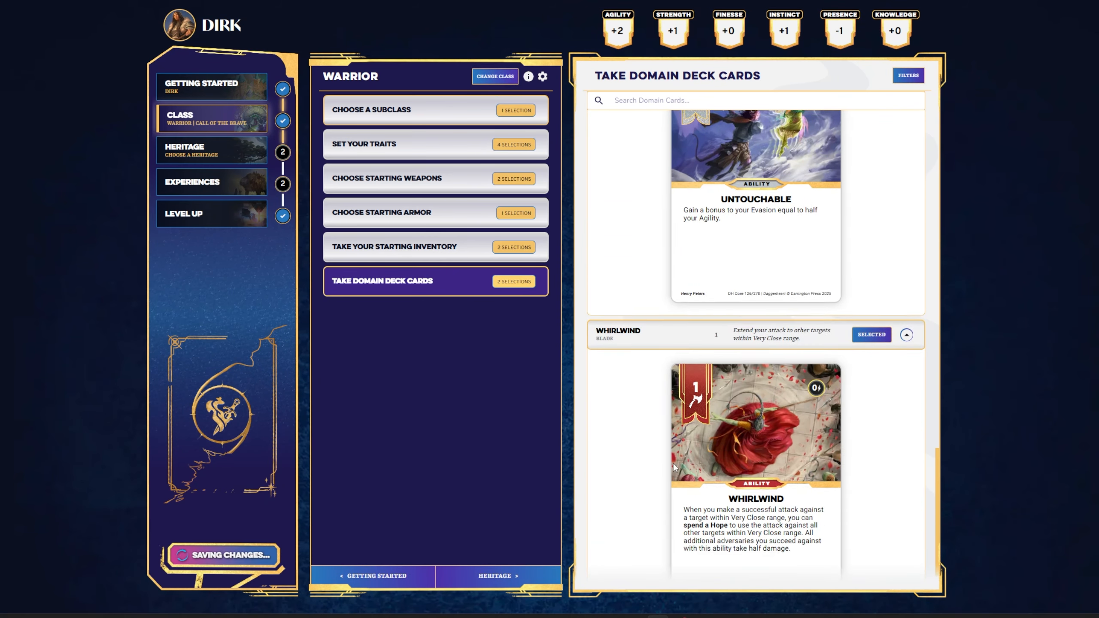
scroll(656, 467, "up", 4)
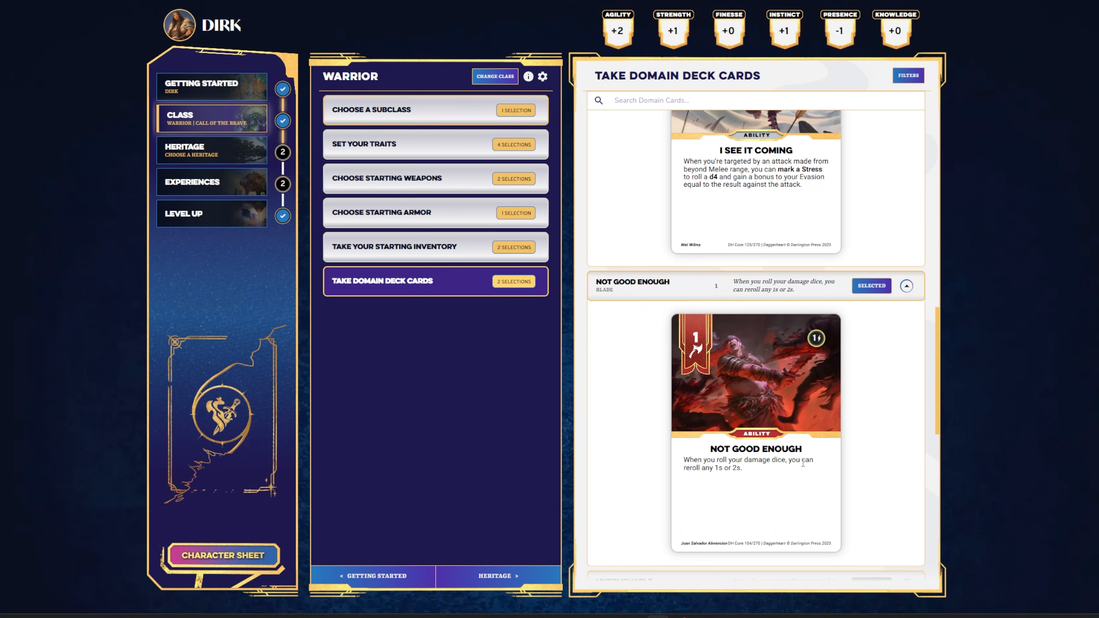
Finish reviewing the domain cards and look through the list of ancestries in the heritage section
scroll(666, 432, "down", 10)
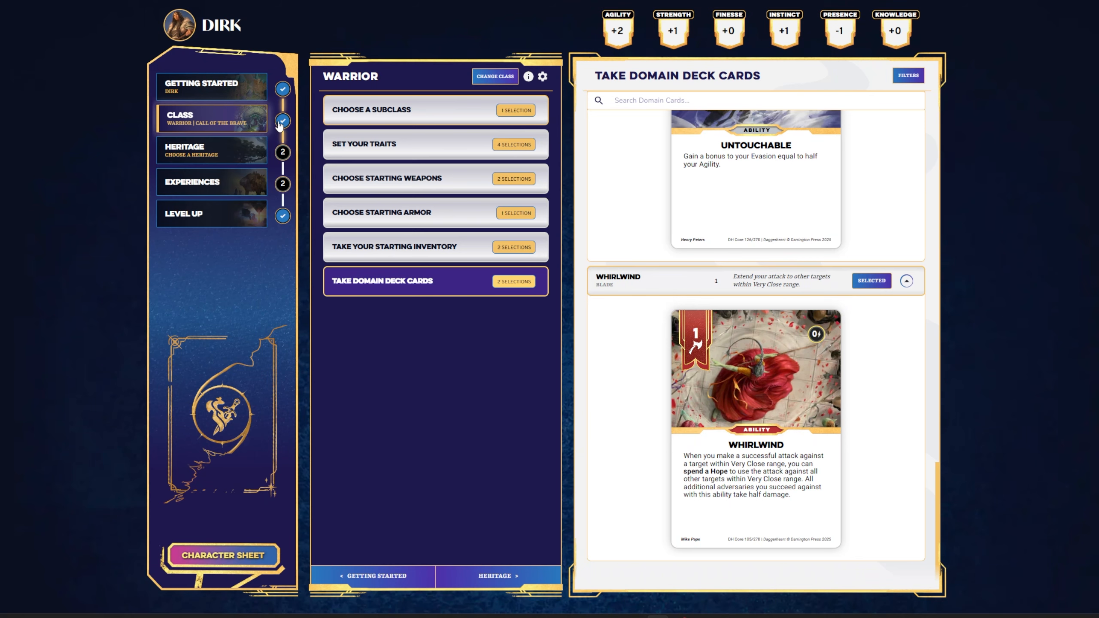
left_click(225, 159)
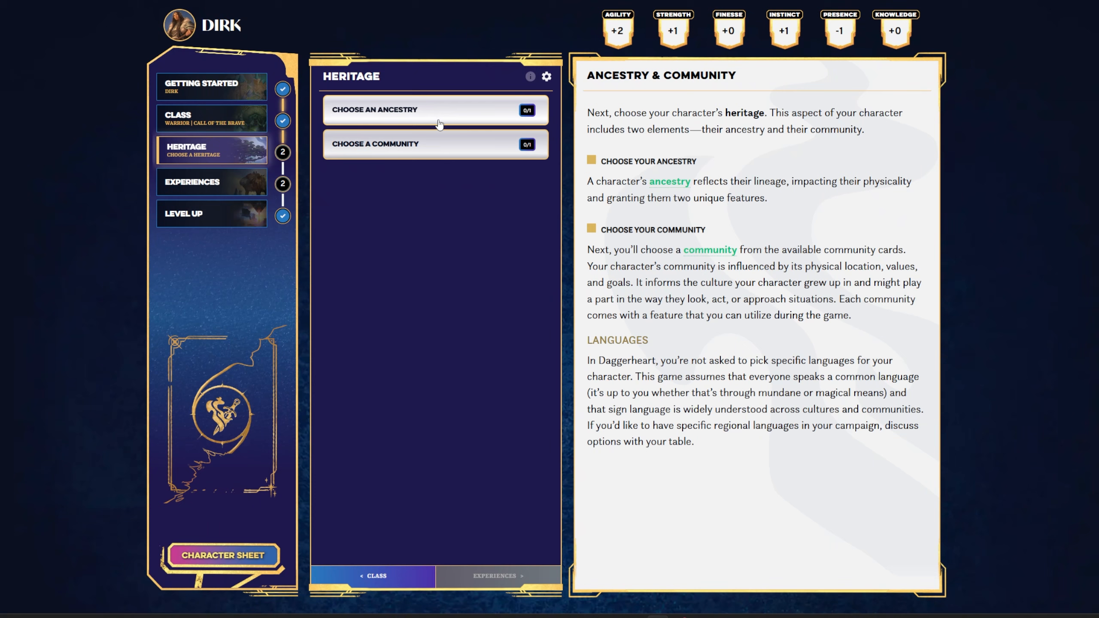
left_click(439, 115)
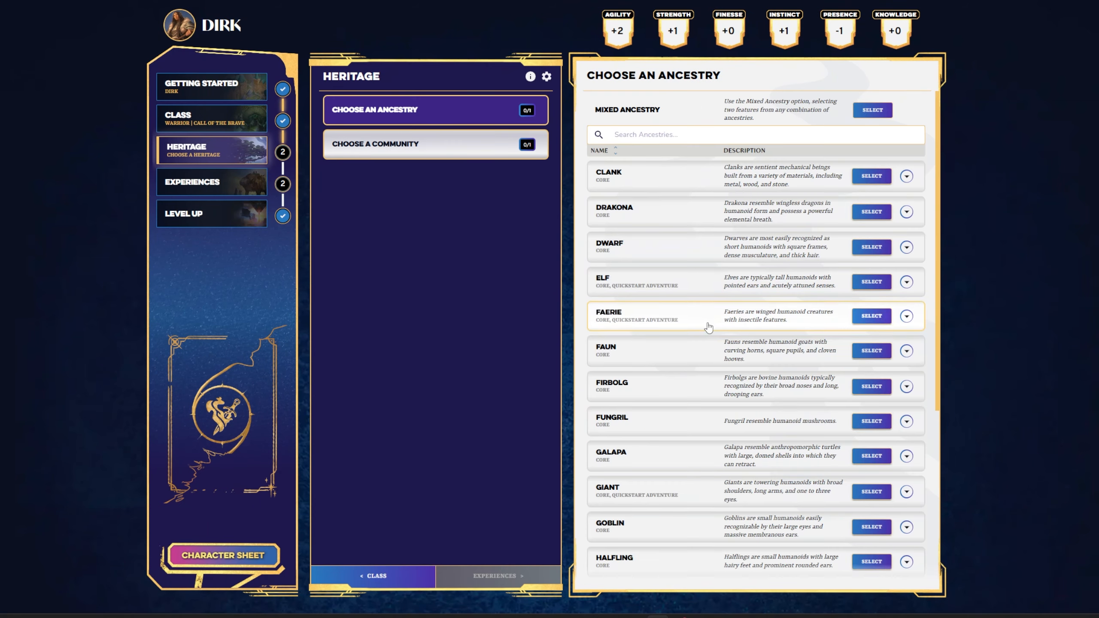
scroll(665, 421, "down", 5)
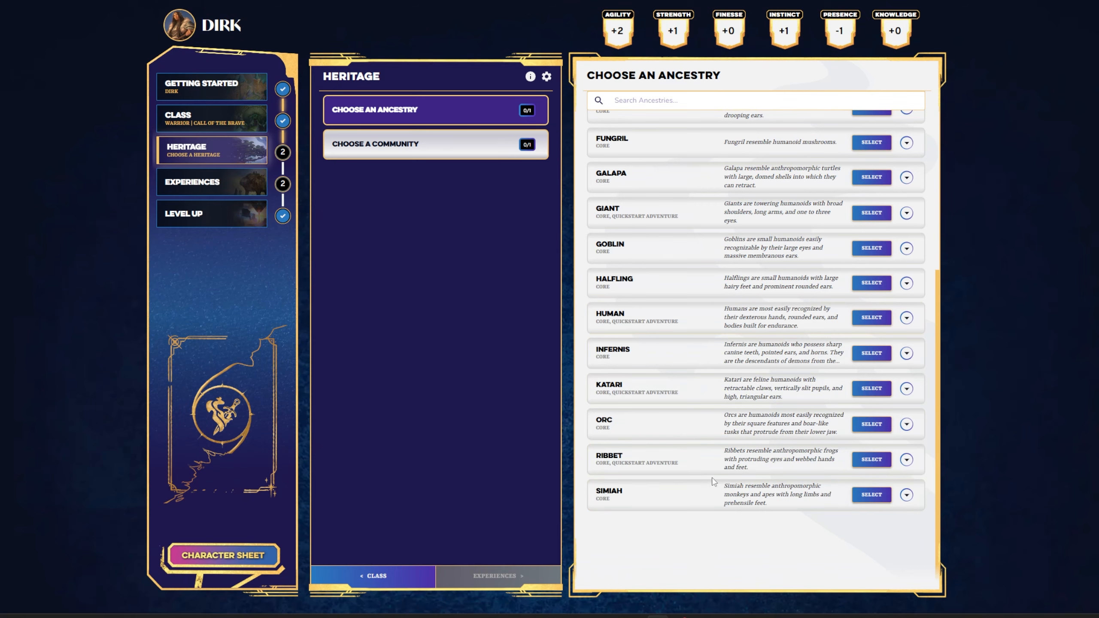
scroll(692, 472, "up", 6)
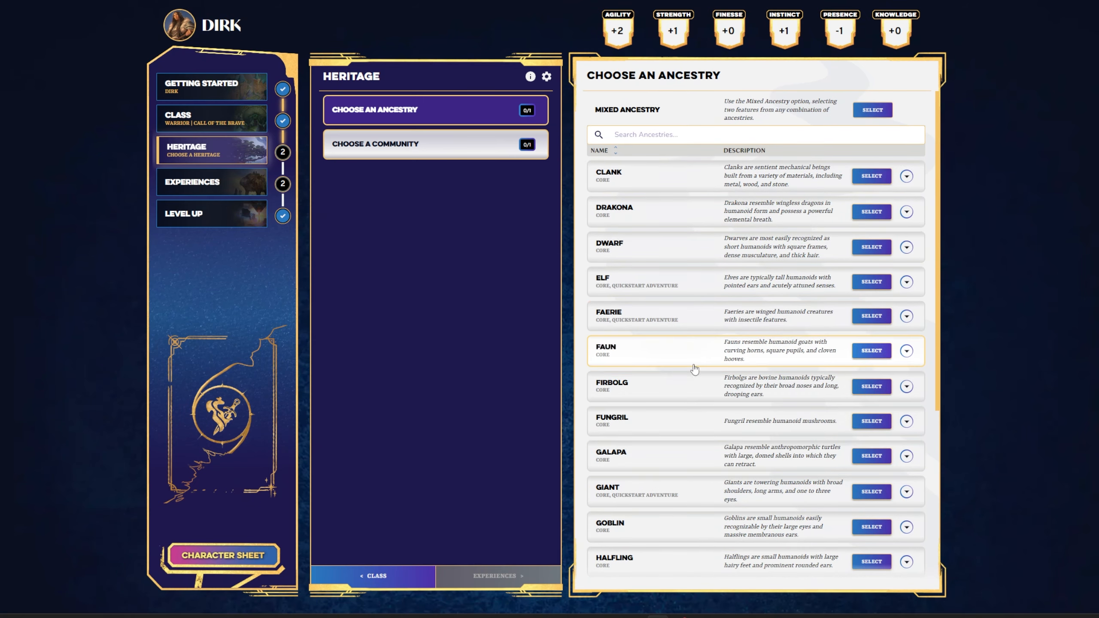
scroll(694, 368, "down", 3)
scroll(699, 395, "down", 3)
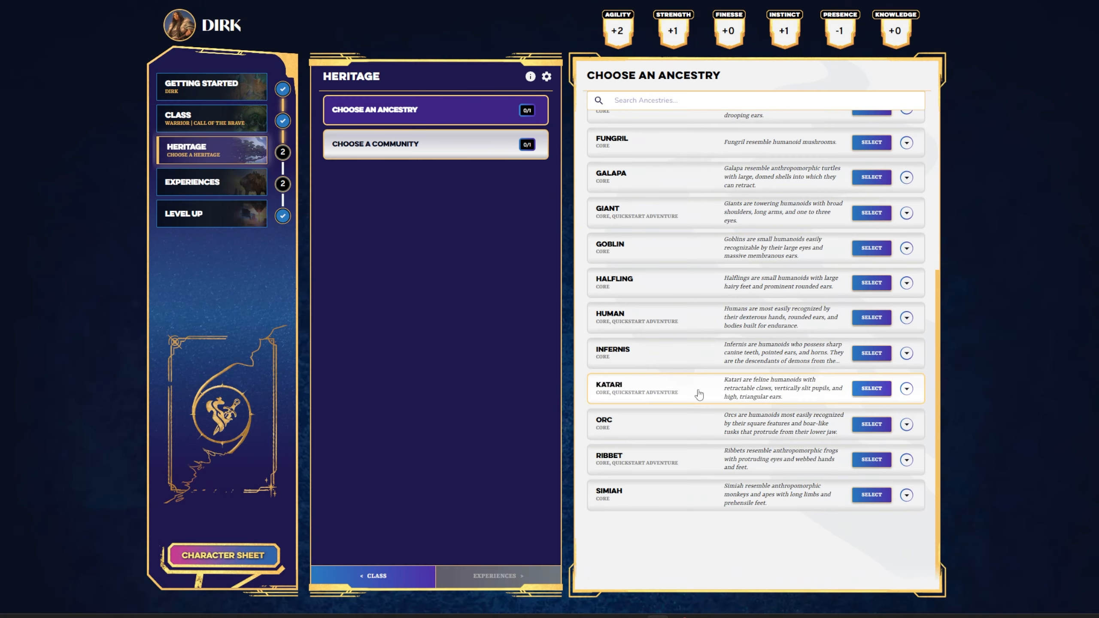
scroll(699, 394, "up", 6)
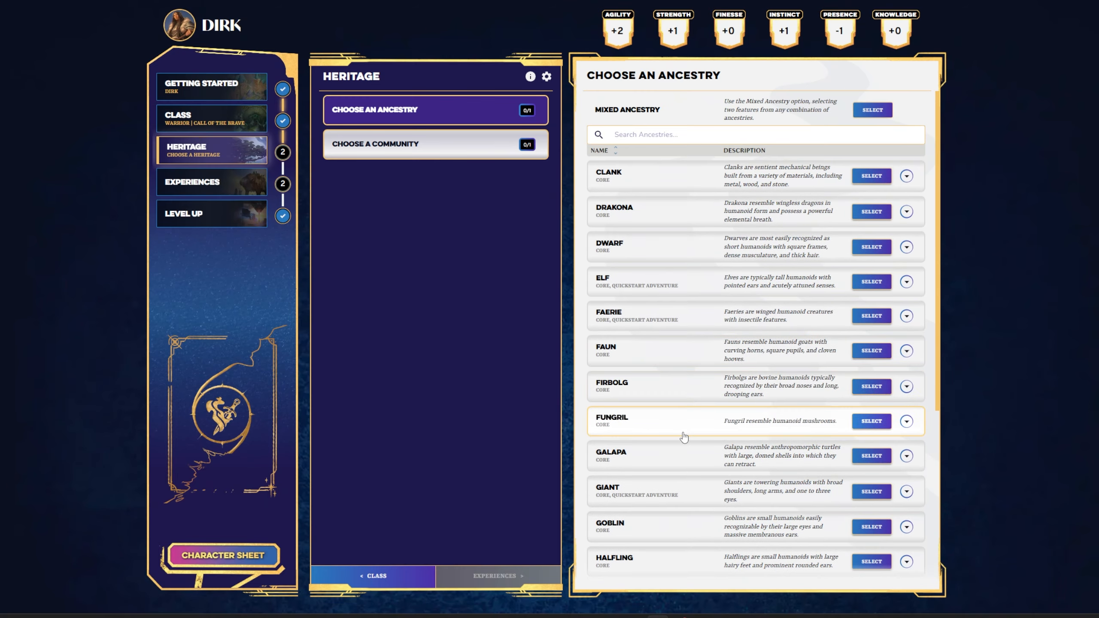
Read the Galapa and Giant ancestry cards and look over the remaining ancestries
scroll(677, 376, "down", 3)
left_click(677, 304)
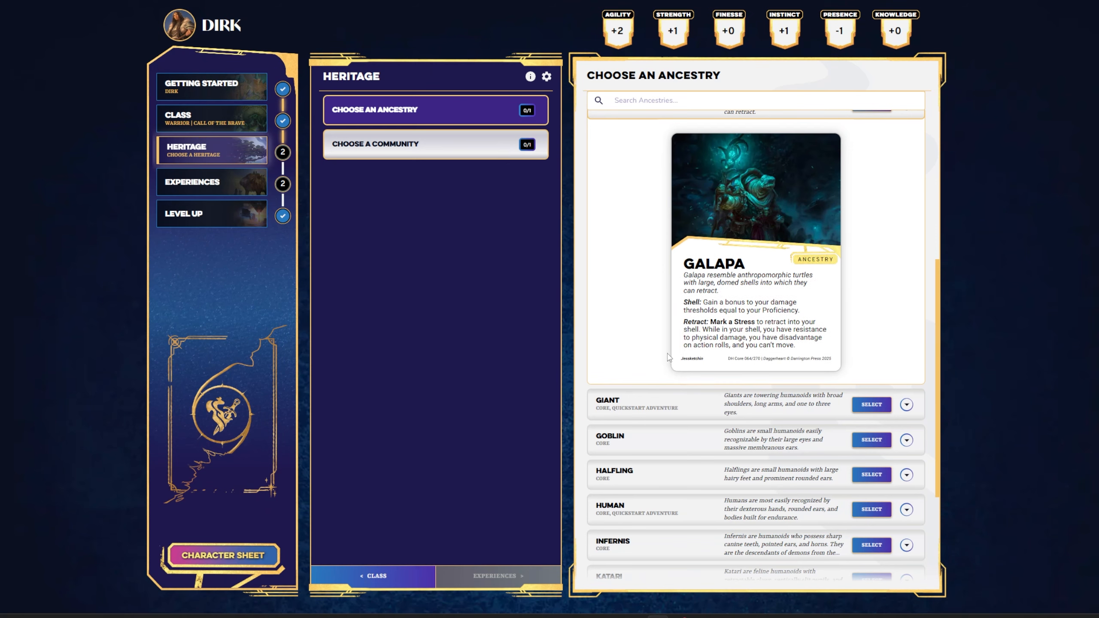
left_click(636, 392)
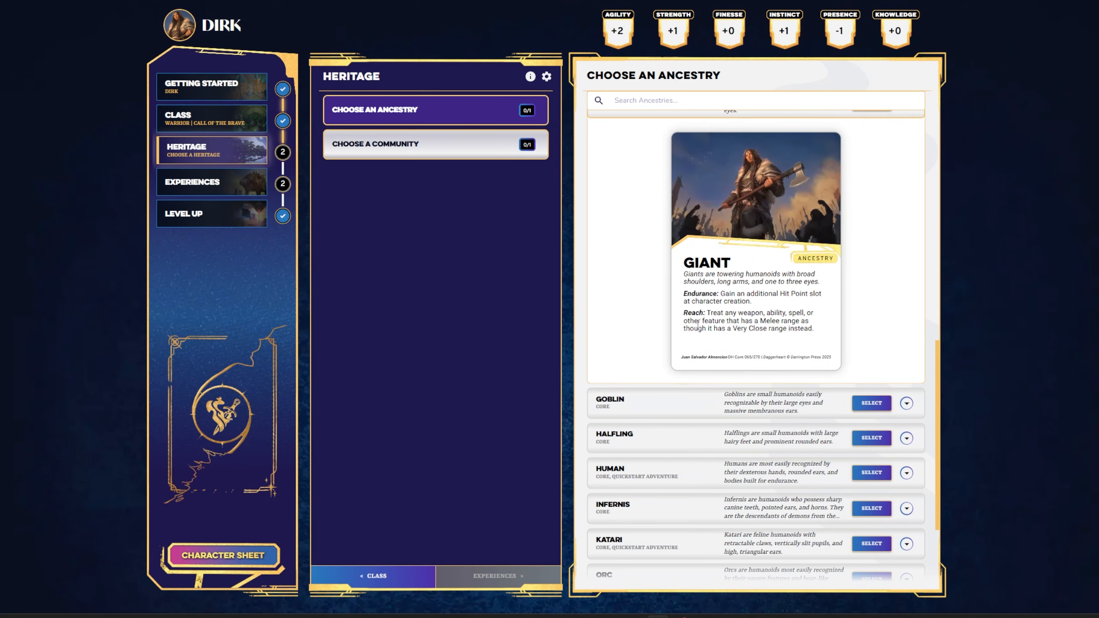
scroll(680, 412, "down", 3)
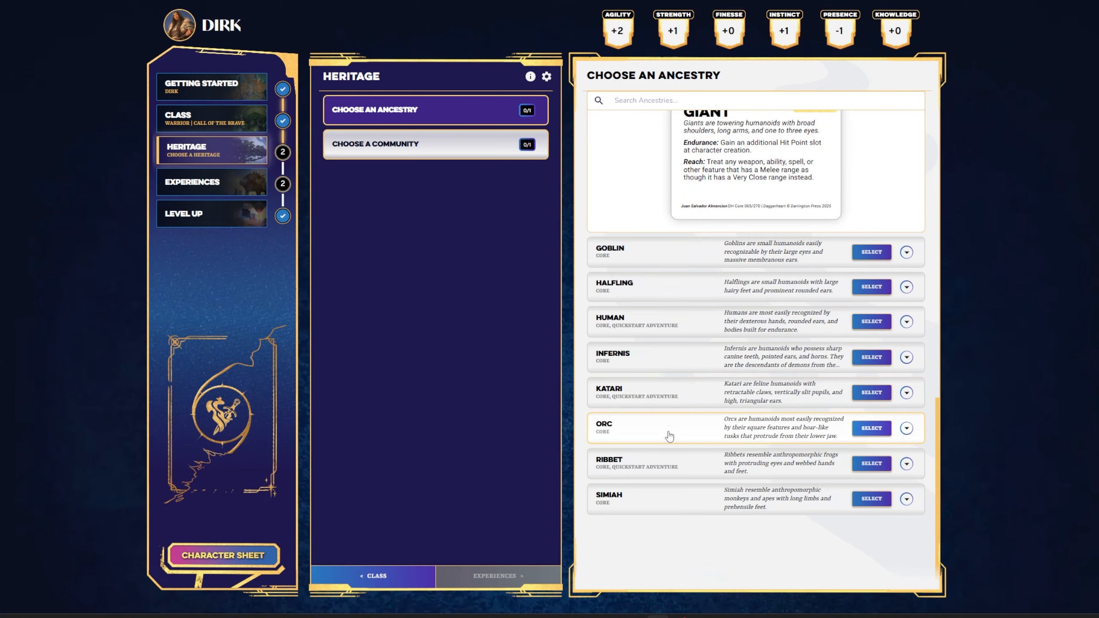
Read the Clank card and select Clank as the character's ancestry
scroll(671, 428, "up", 10)
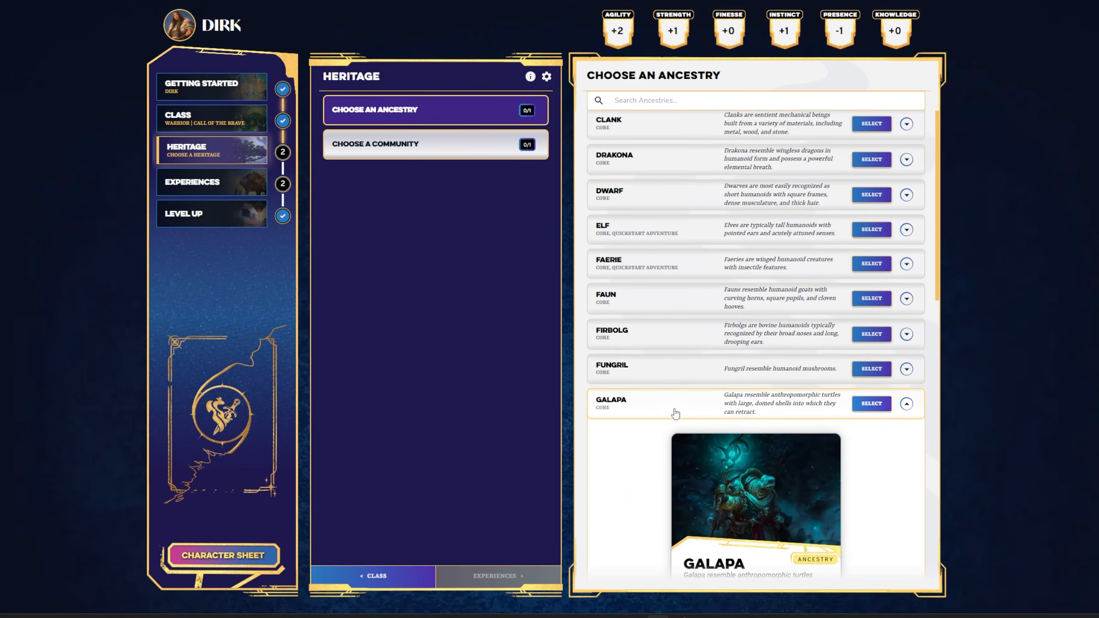
scroll(675, 414, "up", 2)
left_click(698, 181)
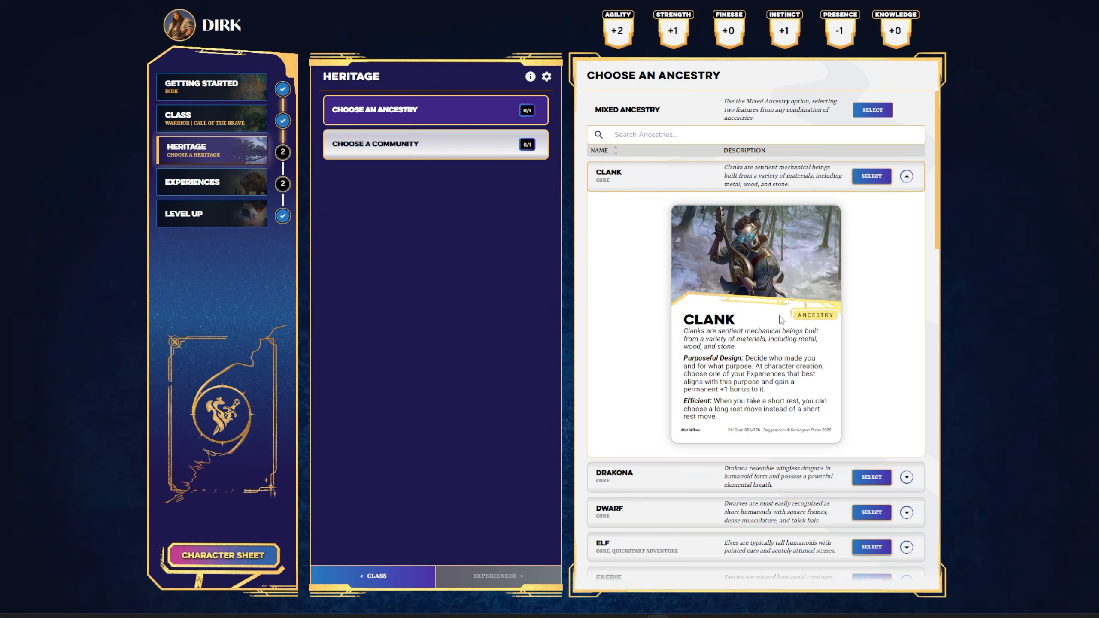
left_click(871, 176)
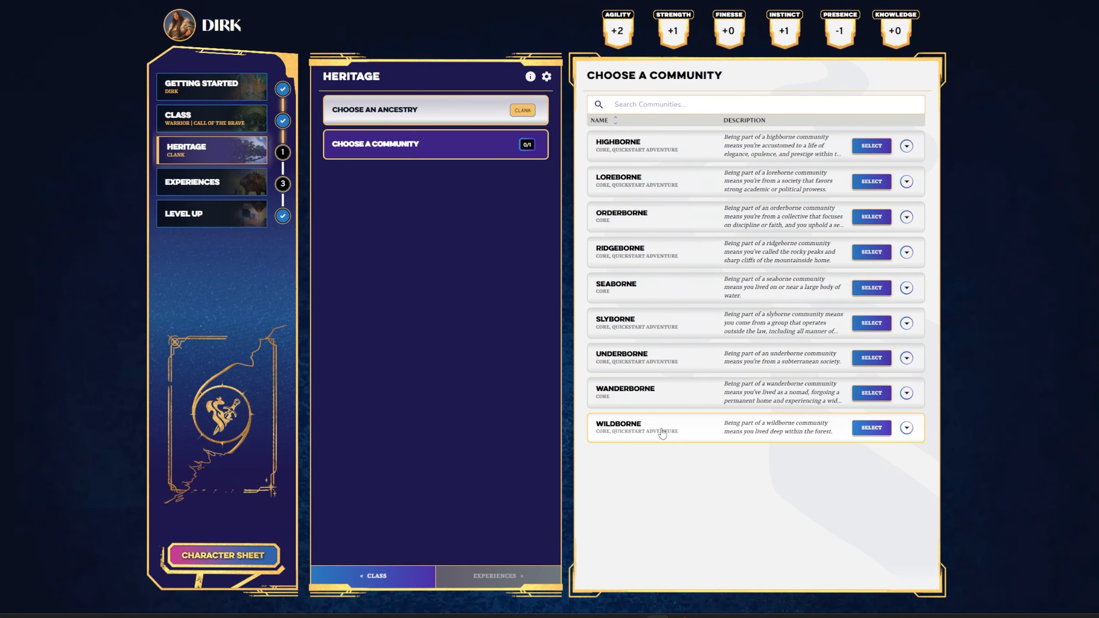
Compare the Slyborne and Orderborne community cards and select Orderborne as the community
left_click(698, 329)
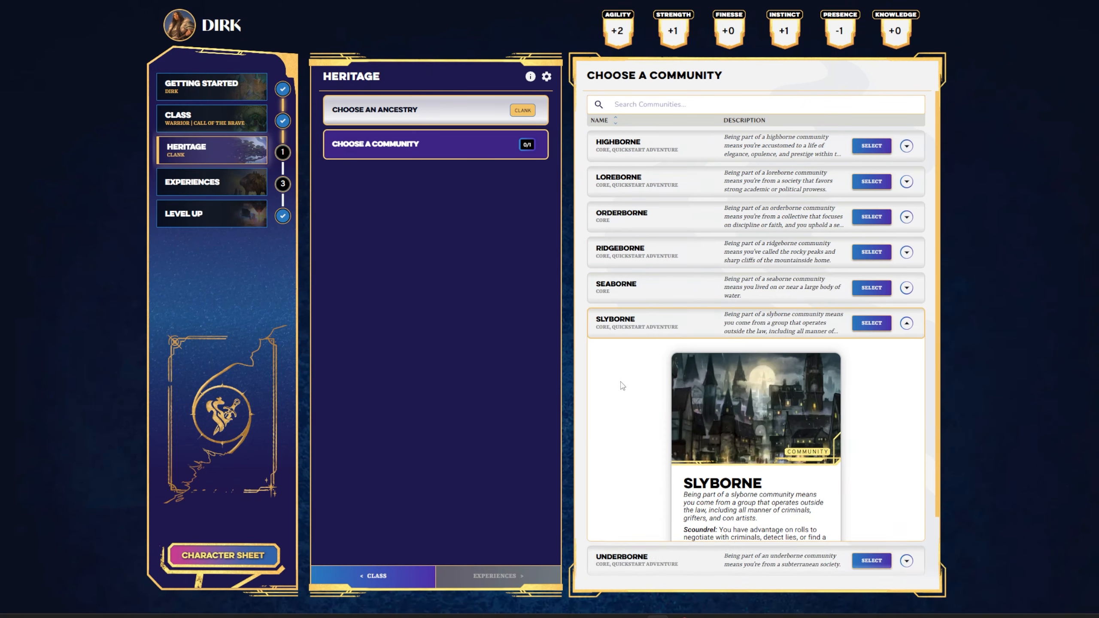
scroll(679, 381, "down", 3)
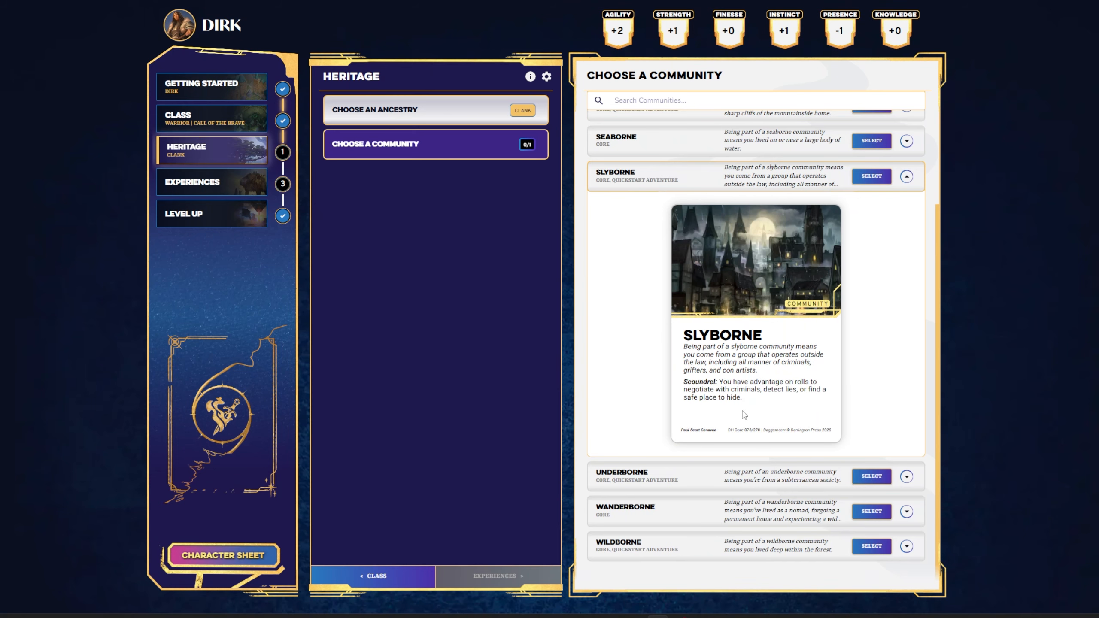
scroll(744, 415, "up", 5)
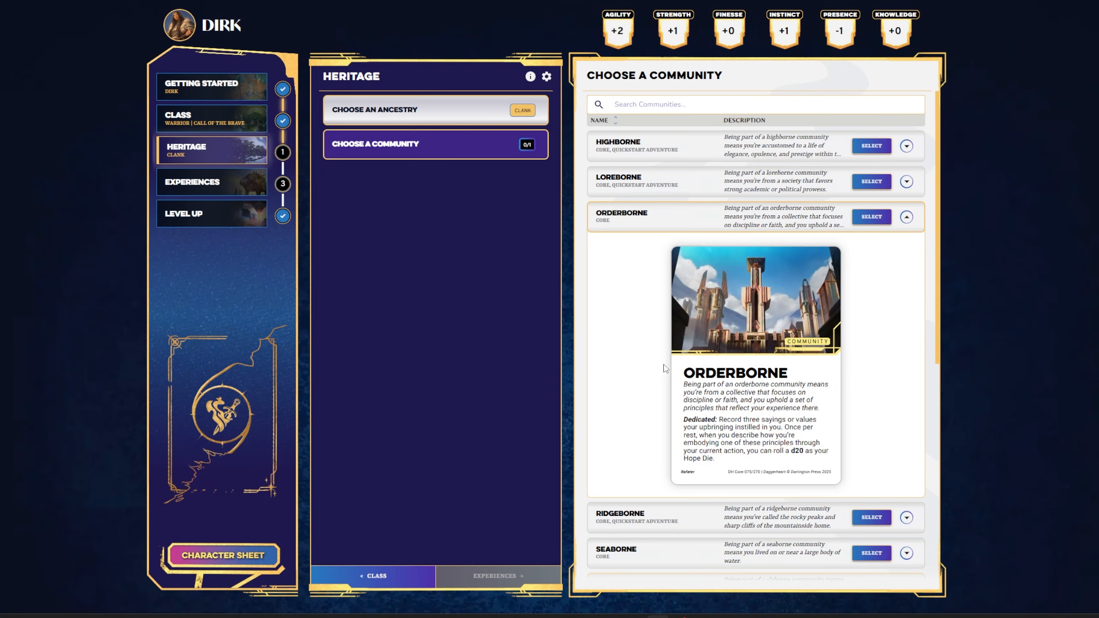
left_click(869, 217)
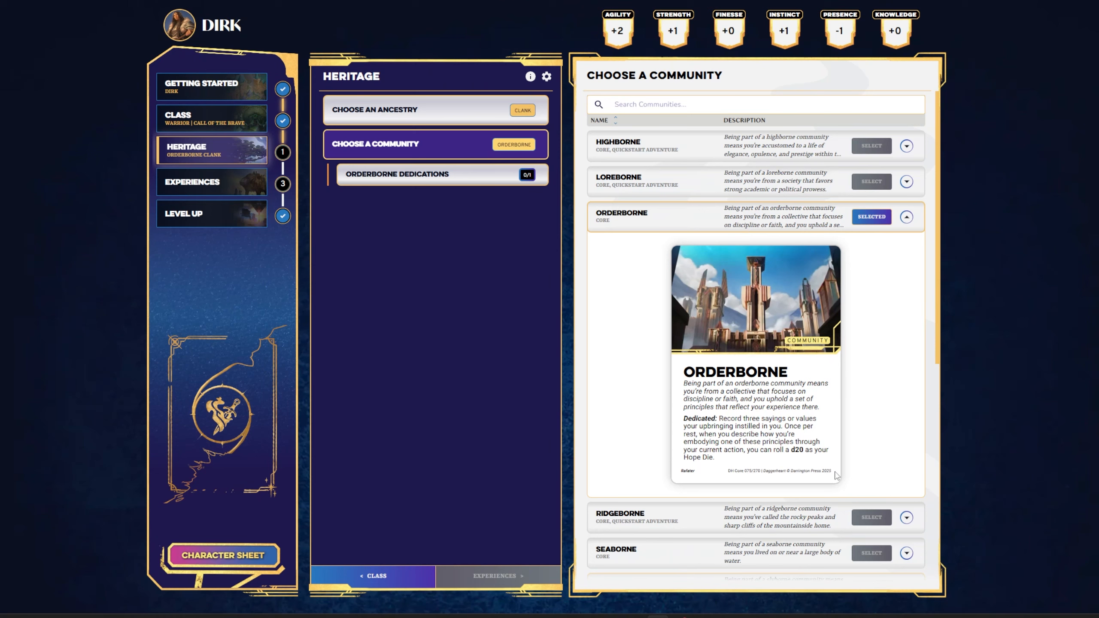
Record the Orderborne dedications "My weapon is an extension of me. Honor above all else. The powerful have a duty to protect the weak."
left_click(436, 183)
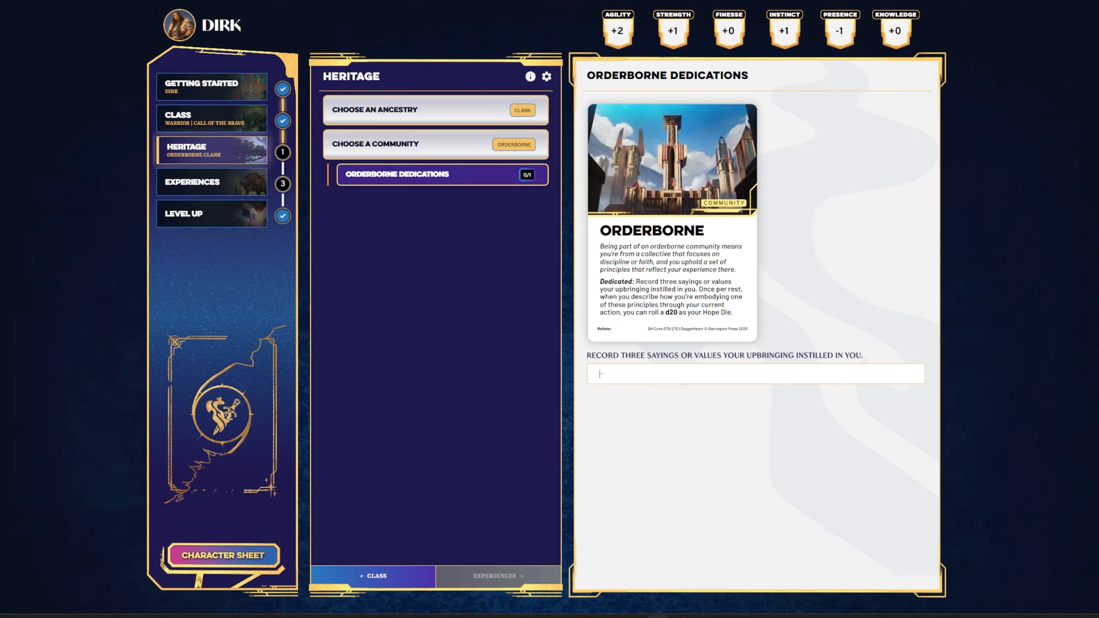
type("My weapon is an extension of me. Honor above all else. The powerful have a duty to protect the weak.")
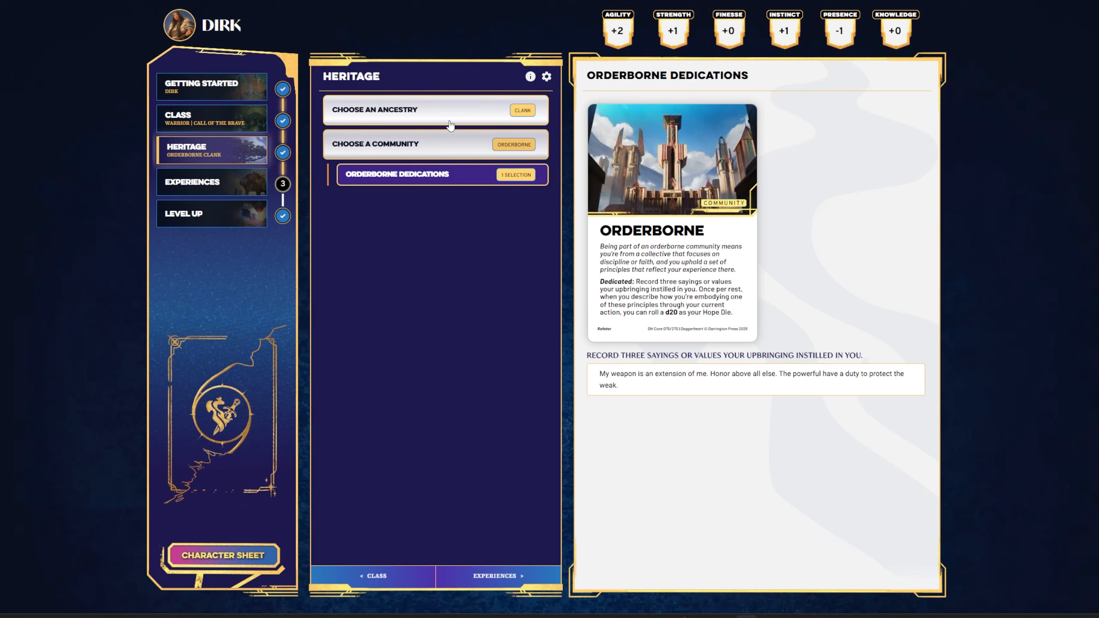
Look over the description, background, experience and connection prompts in the Experiences section
left_click(224, 183)
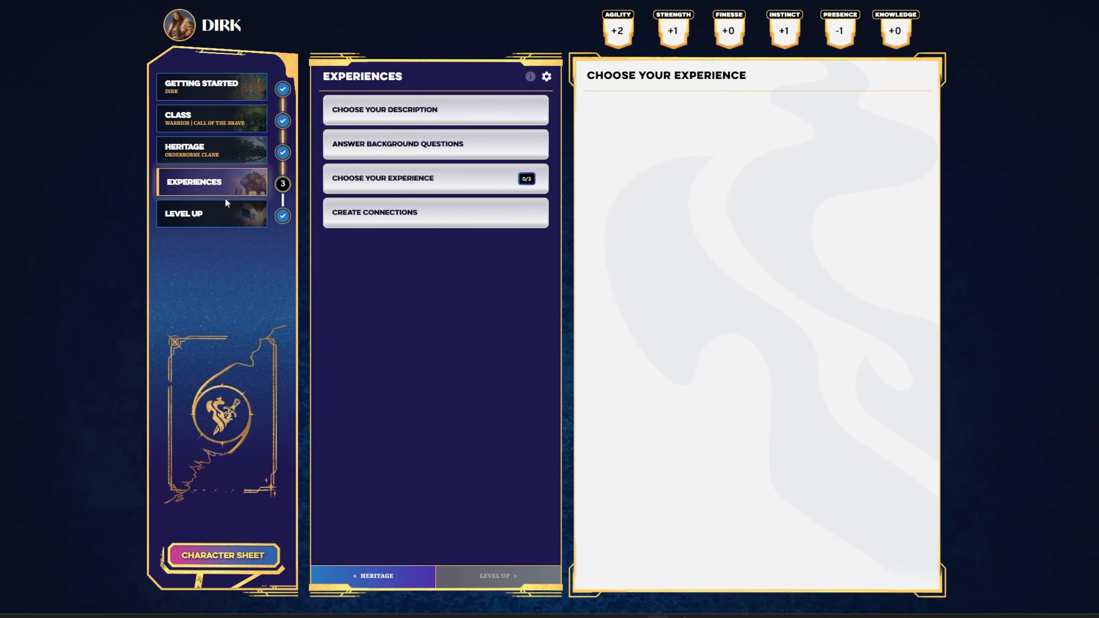
left_click(404, 121)
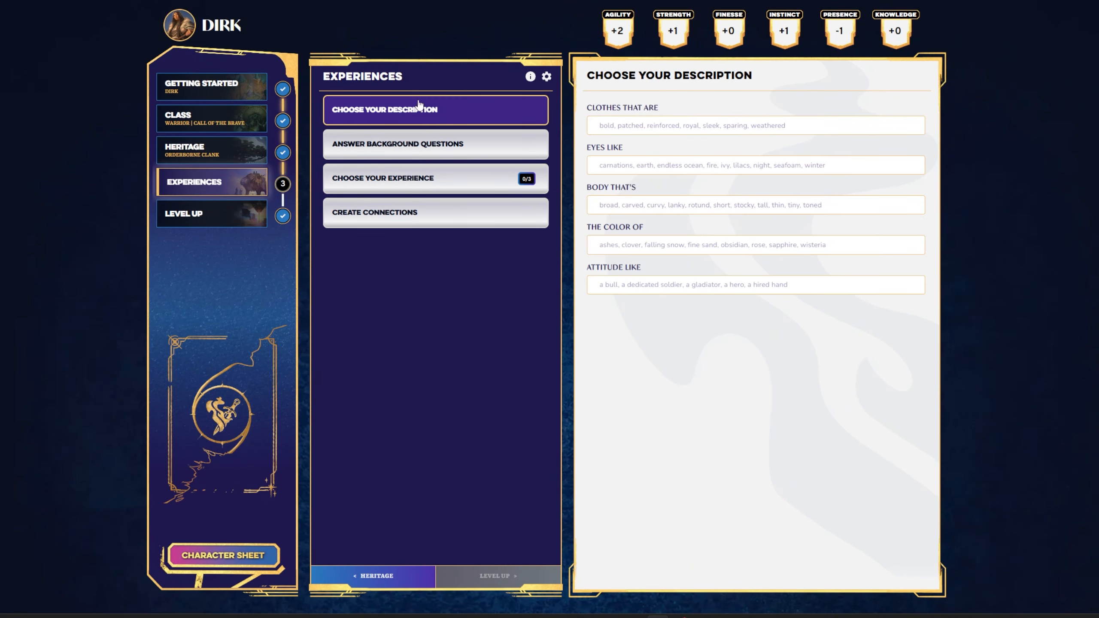
left_click(418, 153)
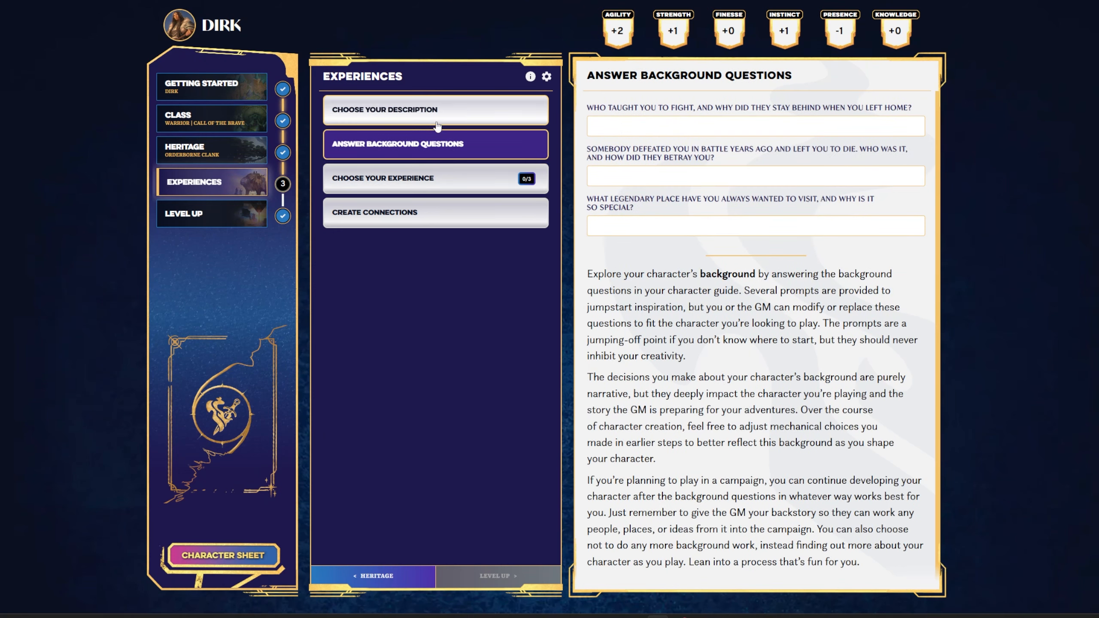
left_click(395, 189)
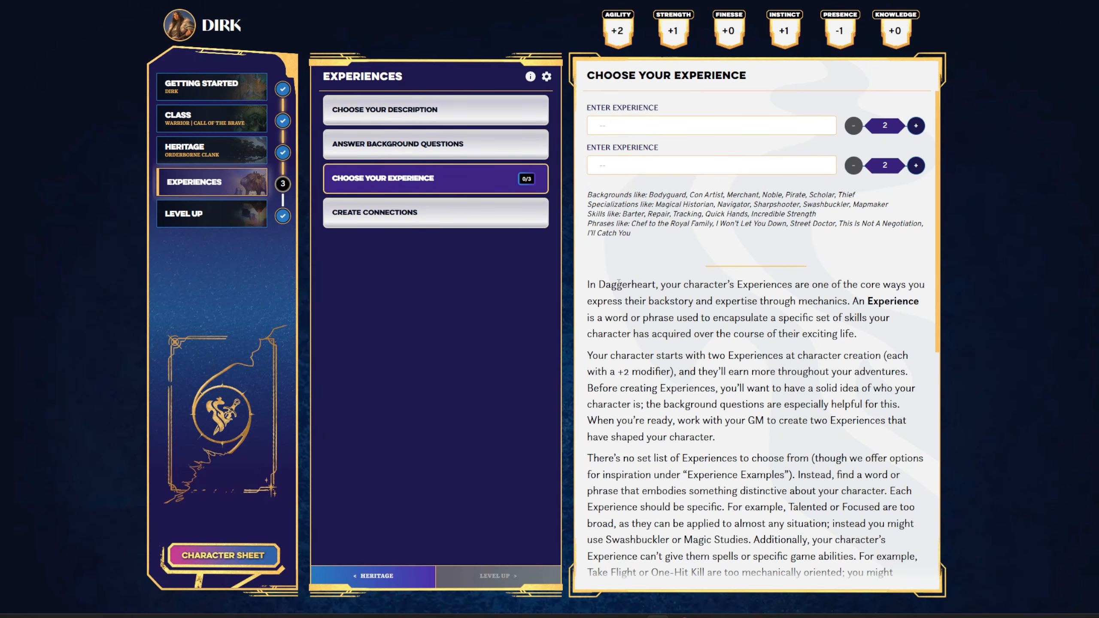
left_click(430, 223)
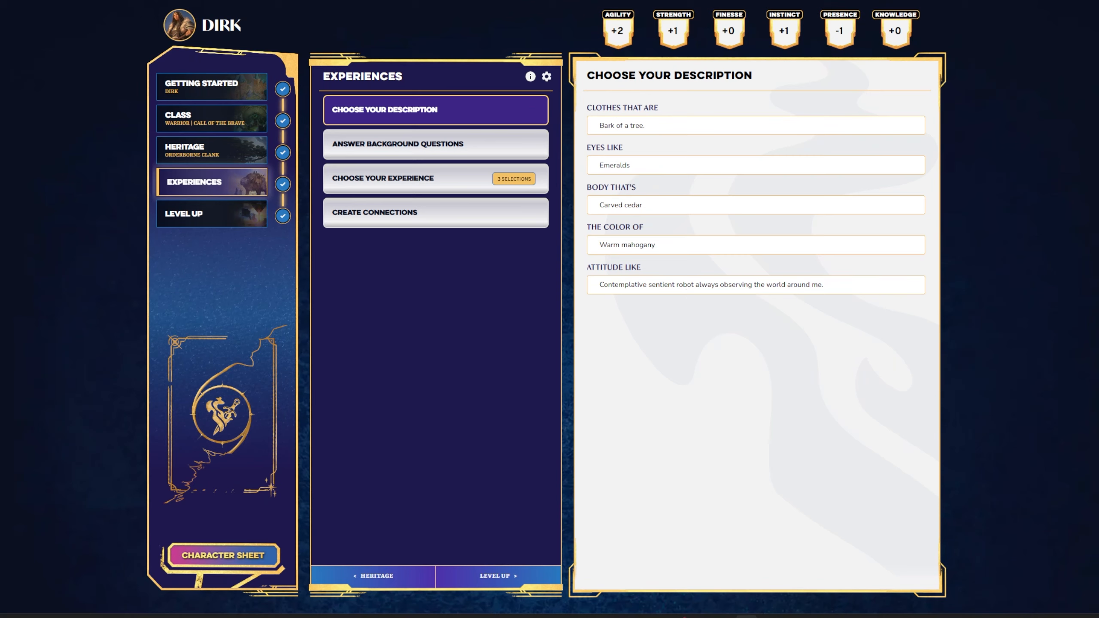
Review the background answers and the two chosen experiences, and read the experience guidance and examples
left_click(433, 144)
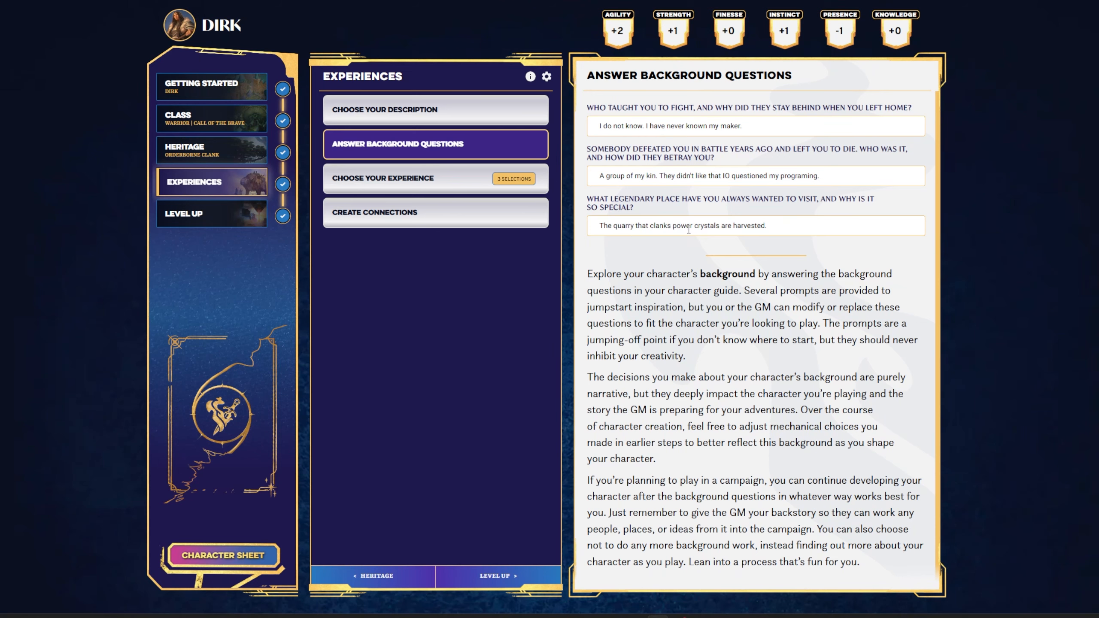
left_click(422, 181)
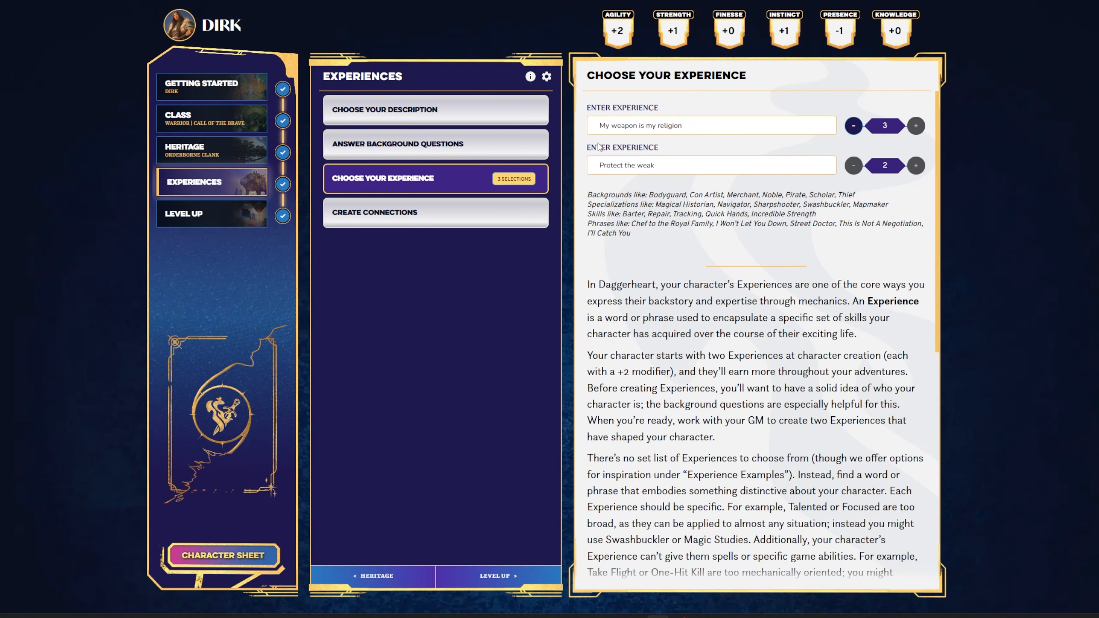
scroll(743, 265, "down", 10)
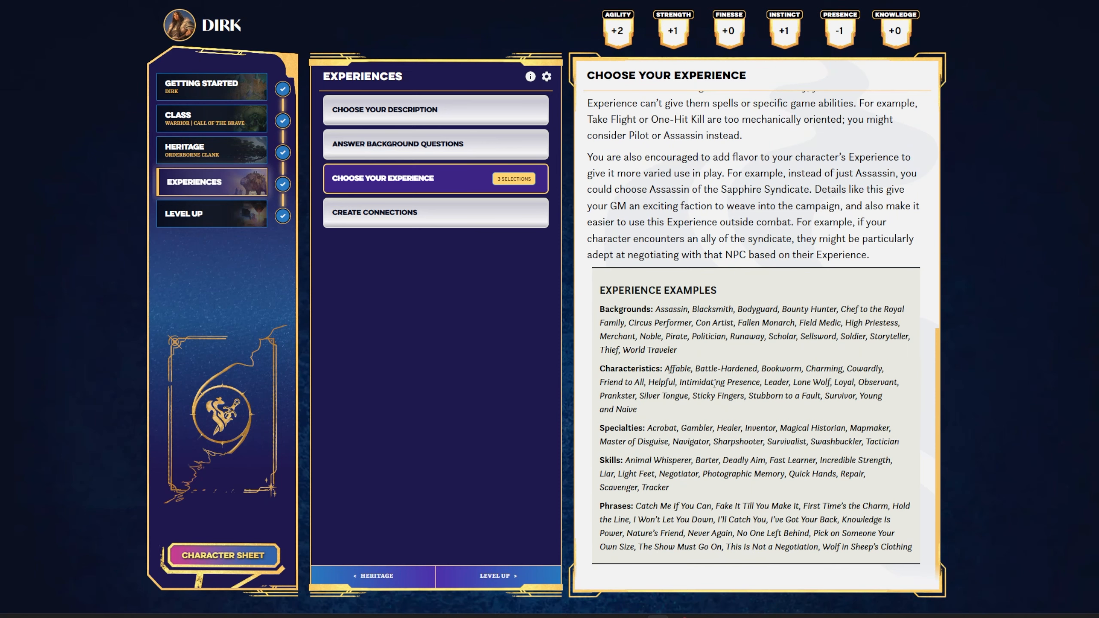
scroll(704, 415, "up", 10)
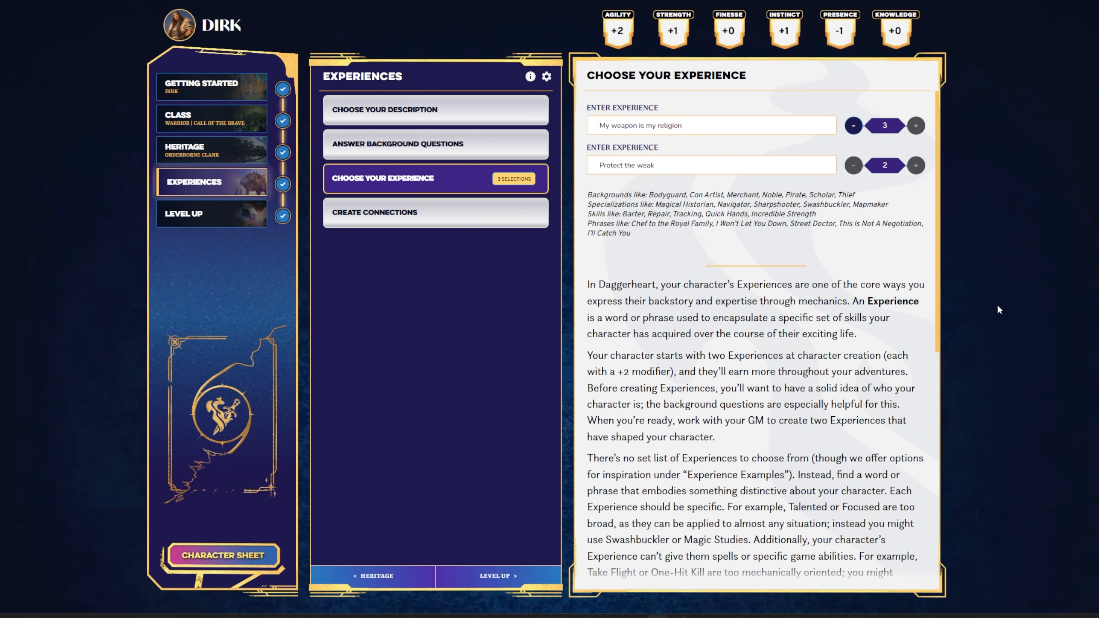
scroll(720, 453, "down", 1)
scroll(720, 453, "down", 6)
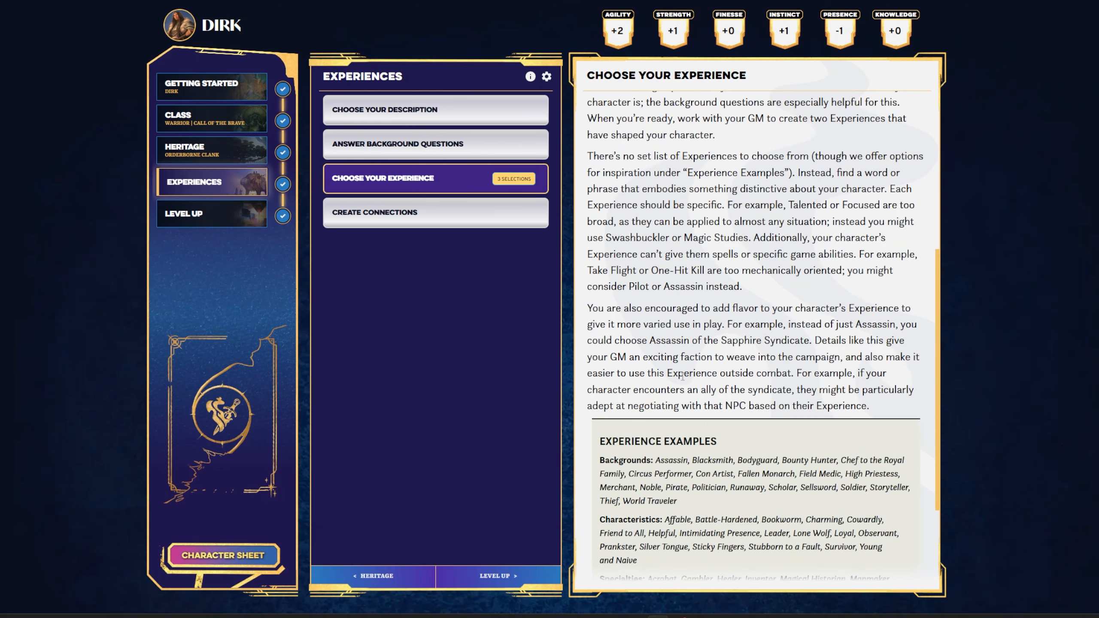
scroll(662, 419, "down", 4)
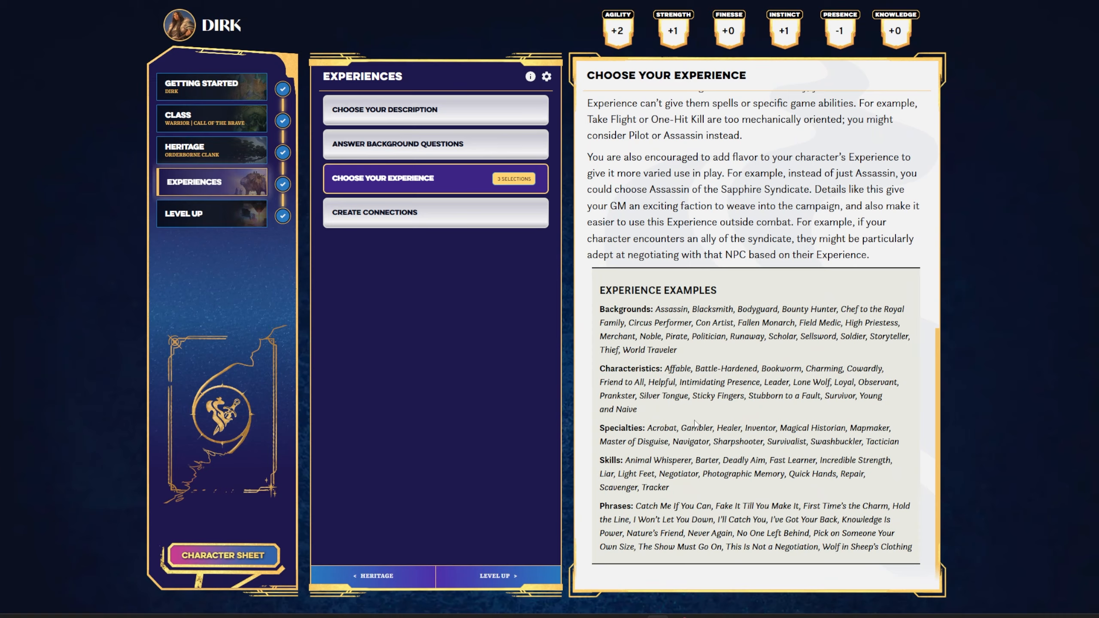
scroll(703, 467, "up", 6)
scroll(703, 467, "up", 5)
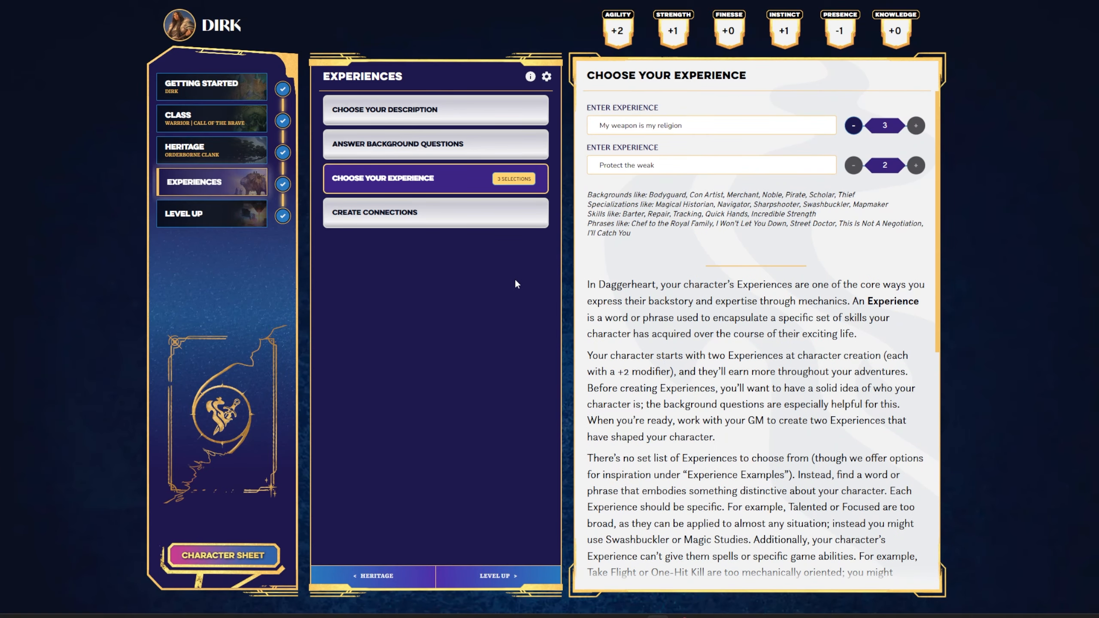
Look at the connection questions for party members and the level-up section
left_click(386, 228)
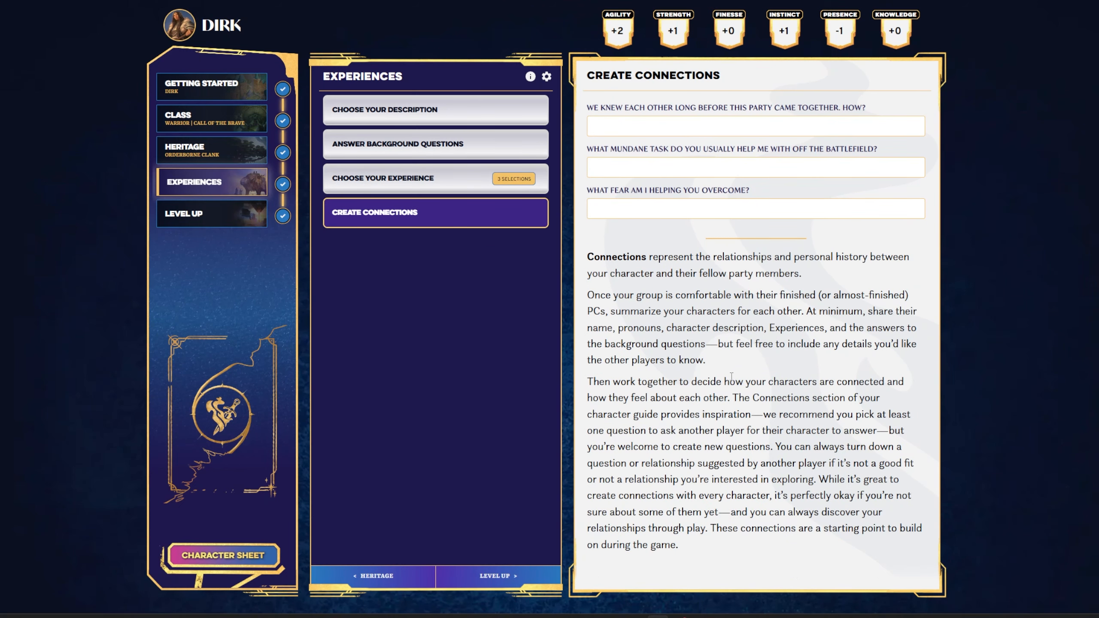
left_click(227, 224)
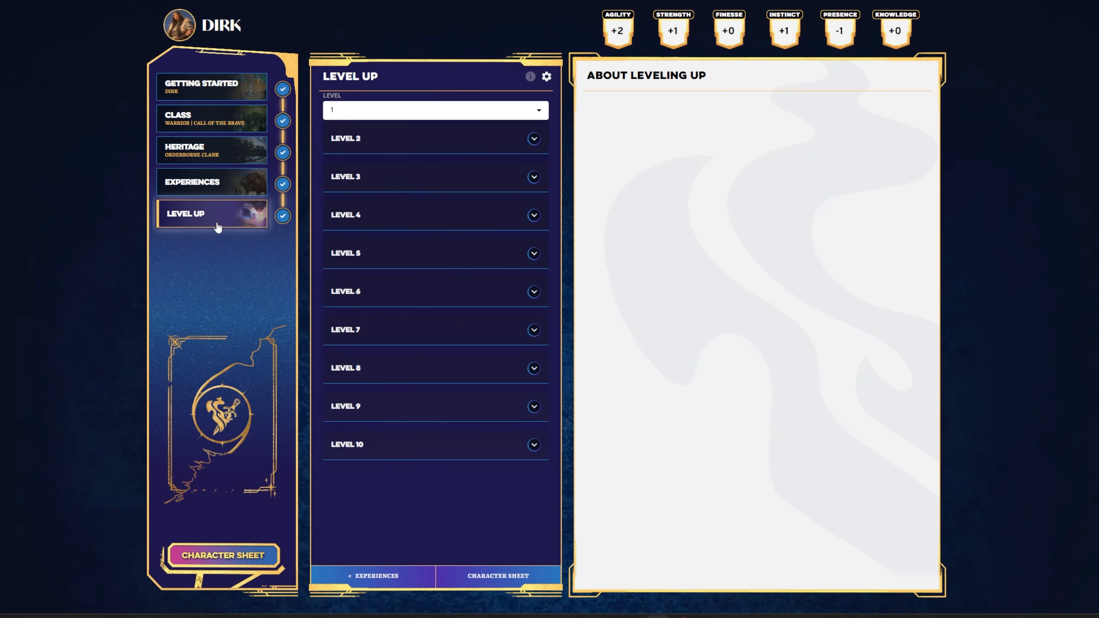
Open Dirk's character sheet and look over its stats, domain effects and features
left_click(239, 560)
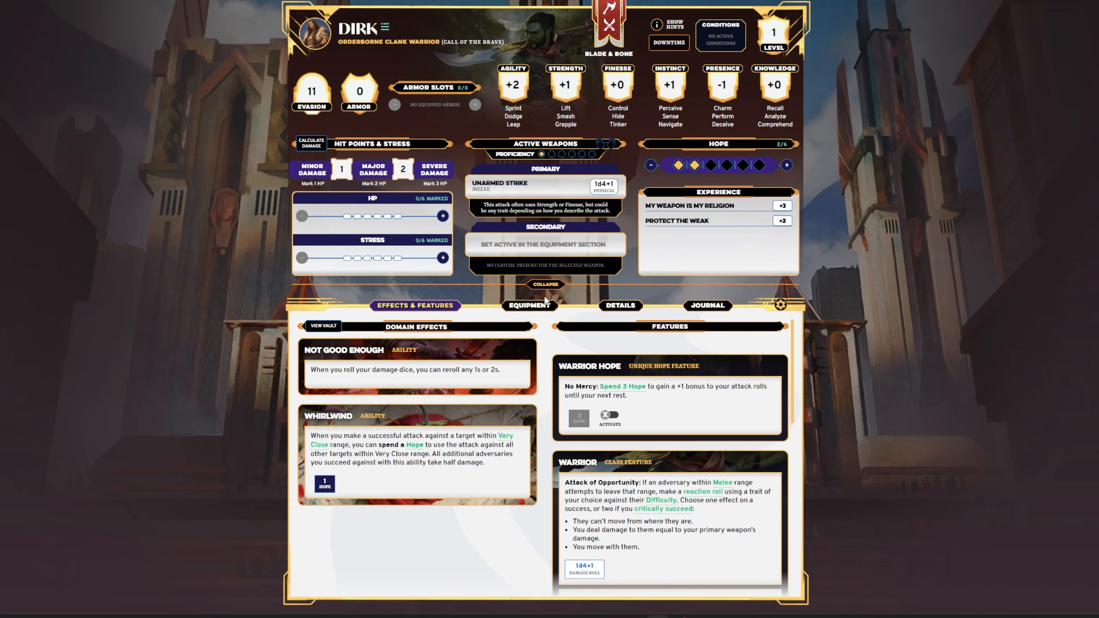
scroll(585, 337, "down", 1)
scroll(585, 336, "up", 1)
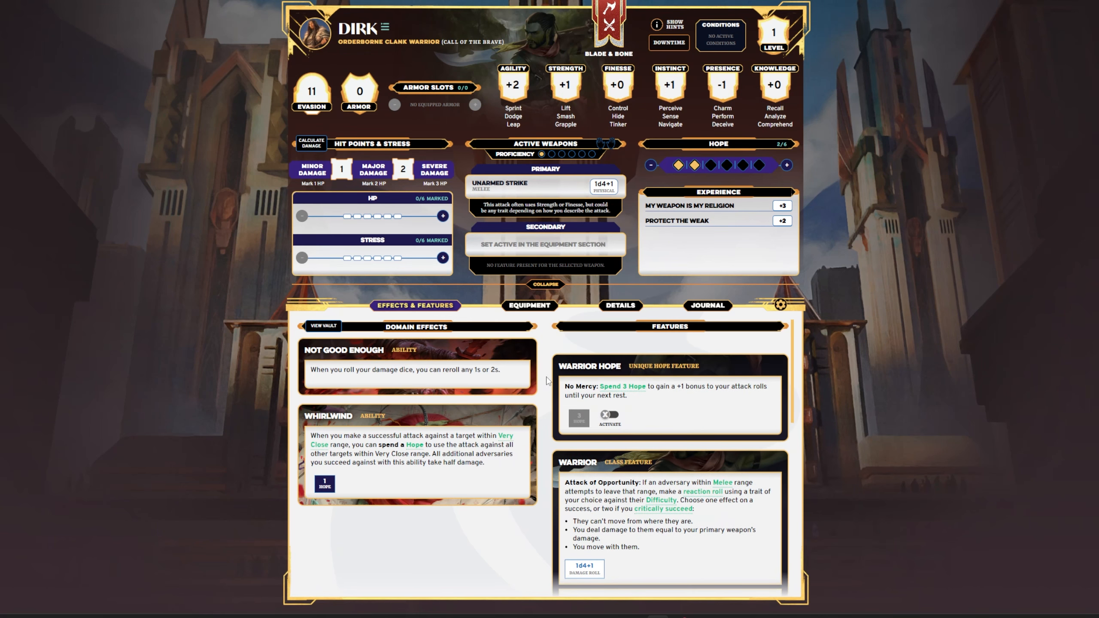
Set the longsword, round shield and chainmail armor as active in Dirk's equipment and check the equipment list
left_click(533, 308)
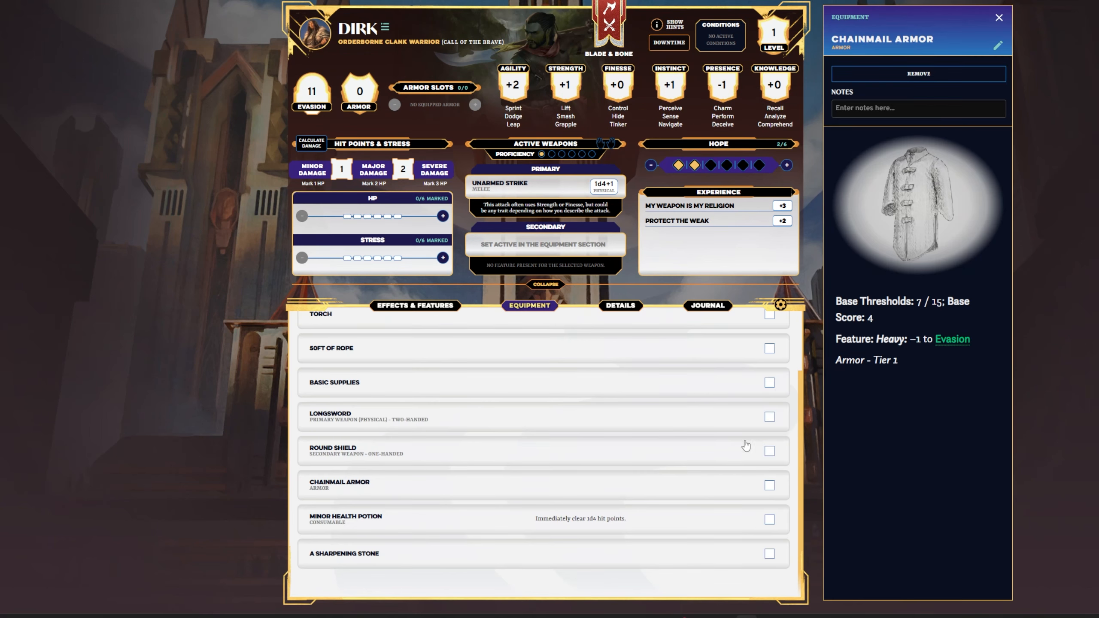
left_click(769, 418)
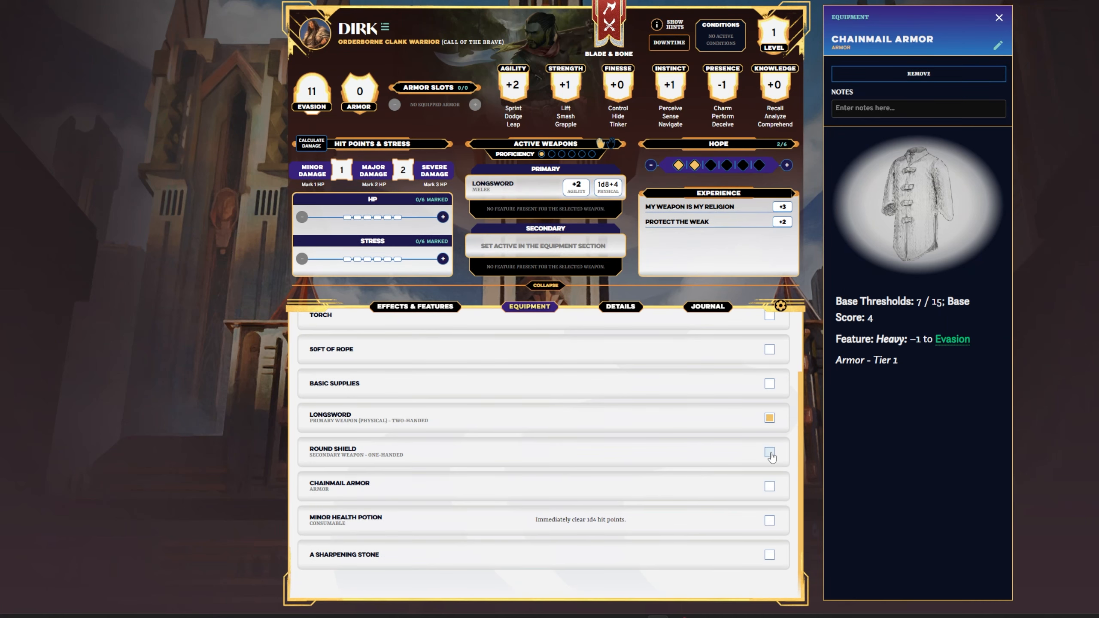
left_click(770, 453)
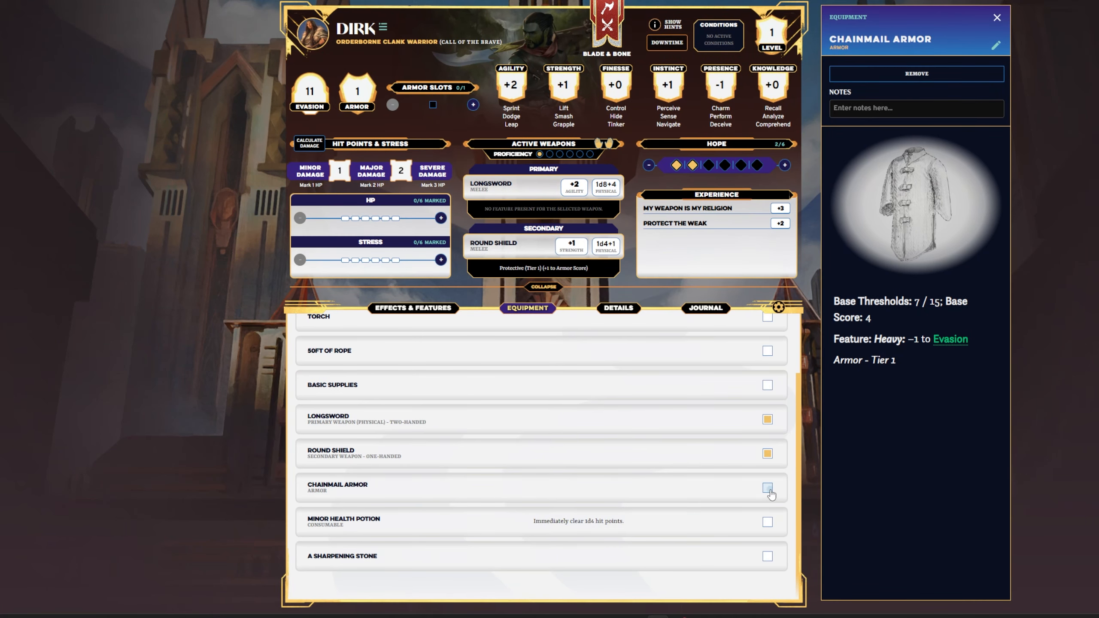
left_click(768, 488)
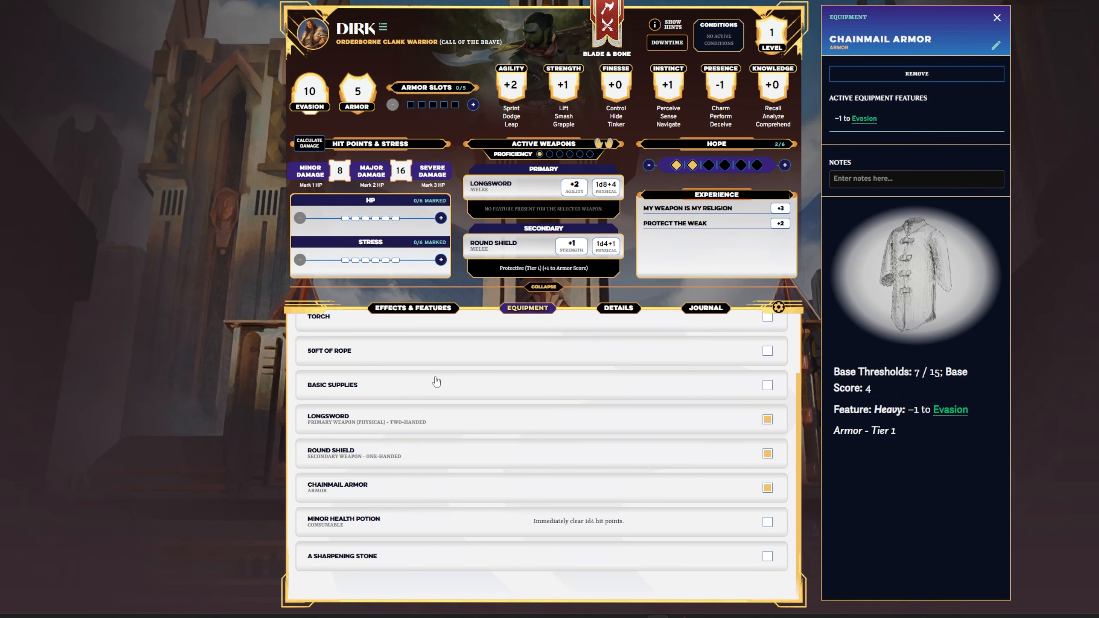
scroll(442, 489, "down", 2)
scroll(473, 497, "up", 2)
scroll(459, 509, "down", 2)
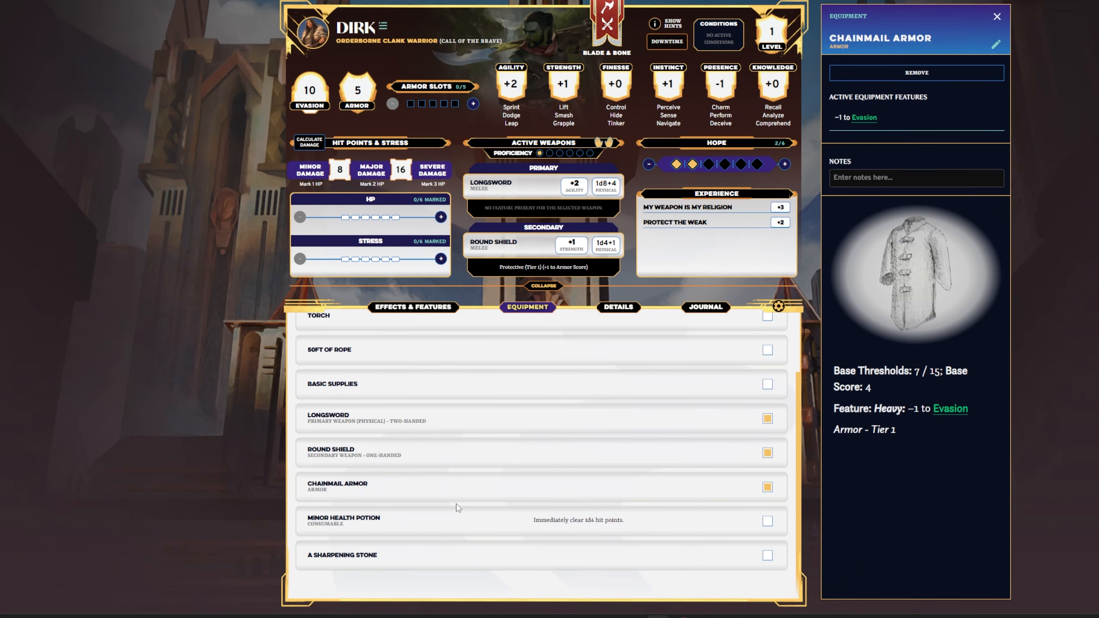
scroll(458, 493, "up", 2)
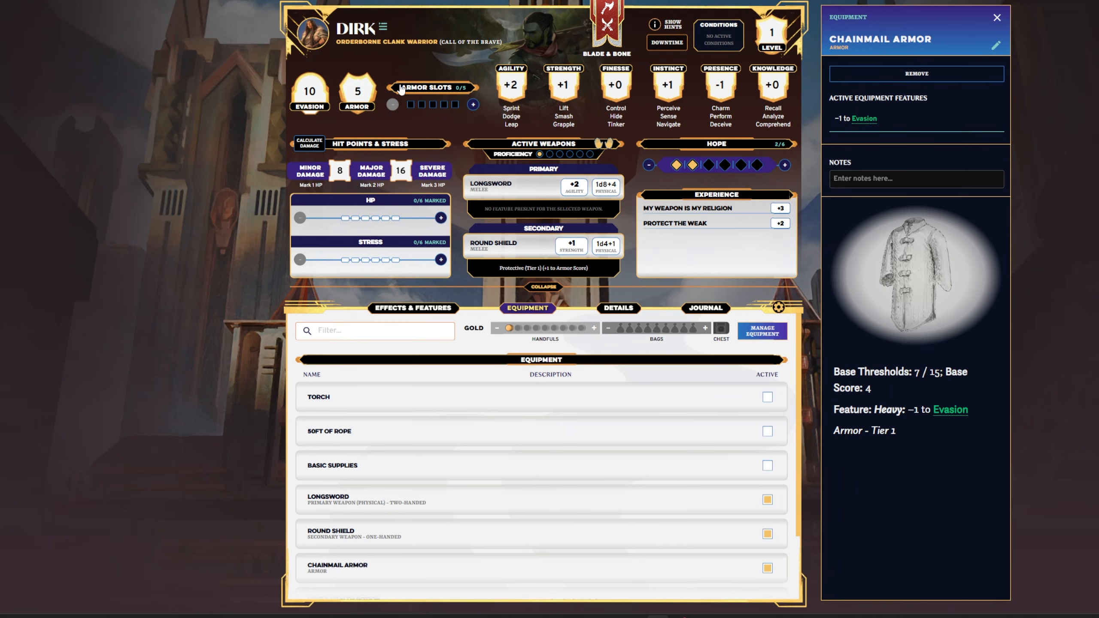
Export Dirk's character sheet to PDF and look over the filled-in sheet and play guide
left_click(383, 28)
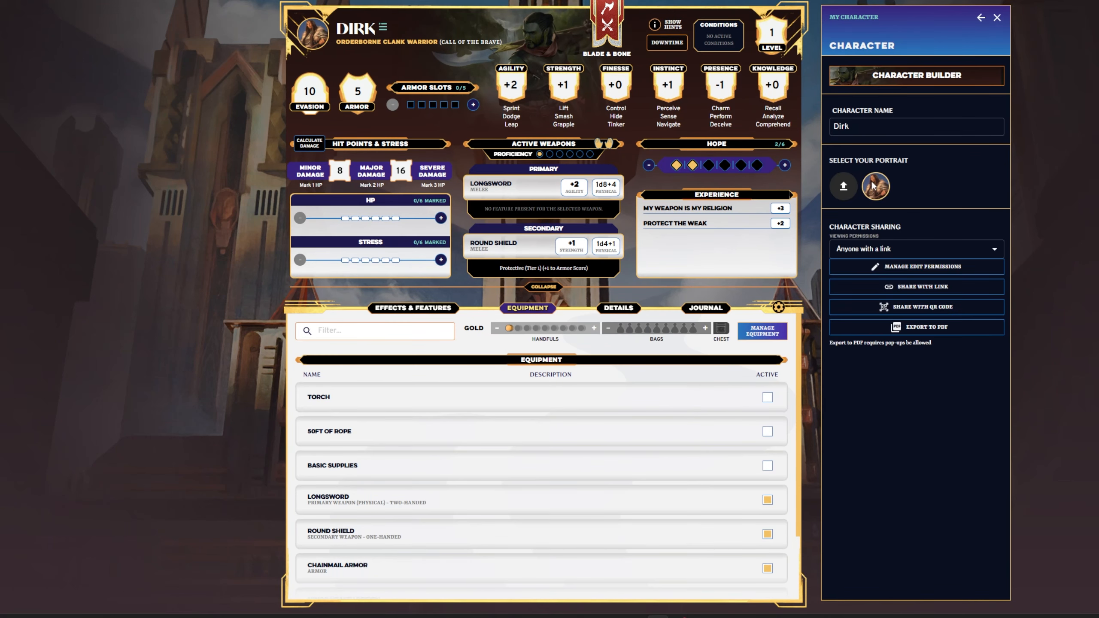
left_click(927, 327)
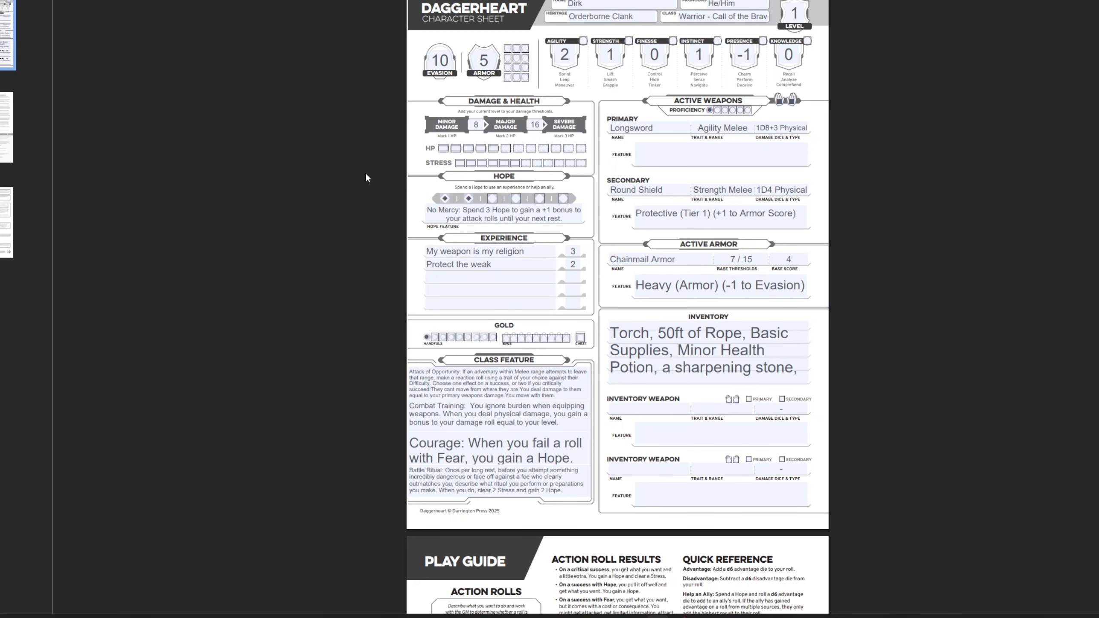
scroll(527, 177, "down", 1)
scroll(541, 166, "up", 1)
scroll(601, 362, "down", 1)
scroll(512, 435, "down", 15)
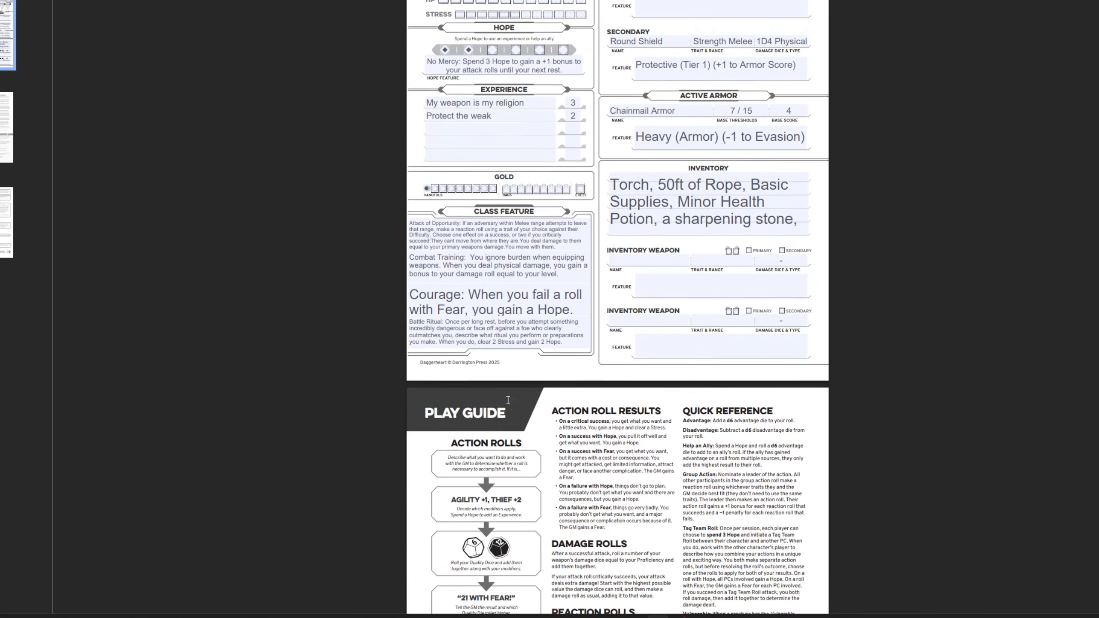
scroll(499, 395, "up", 20)
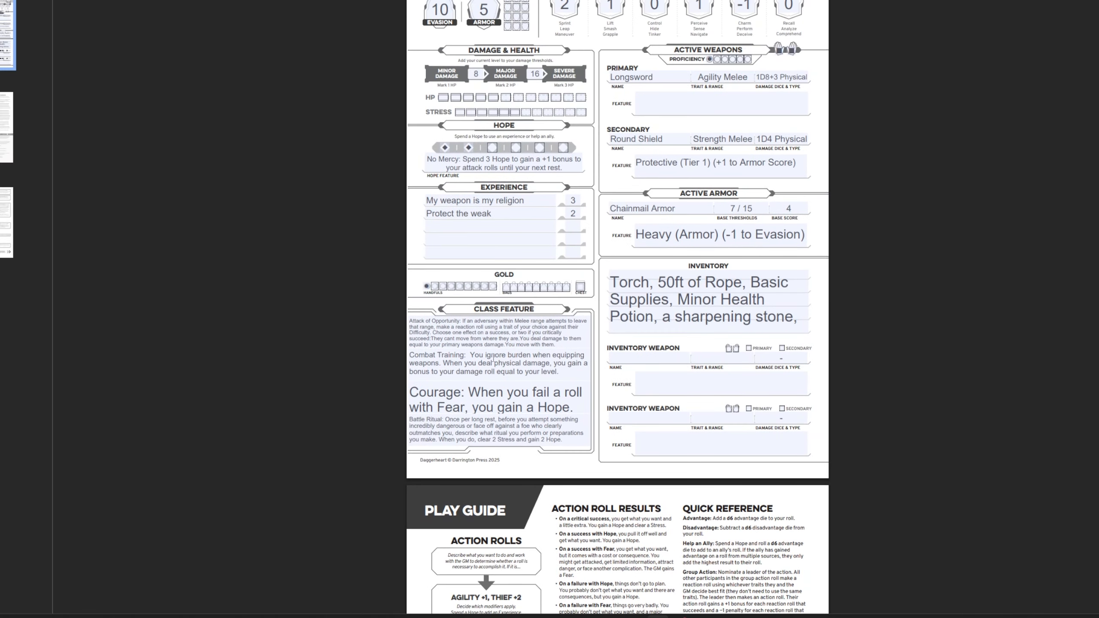
scroll(547, 375, "up", 1)
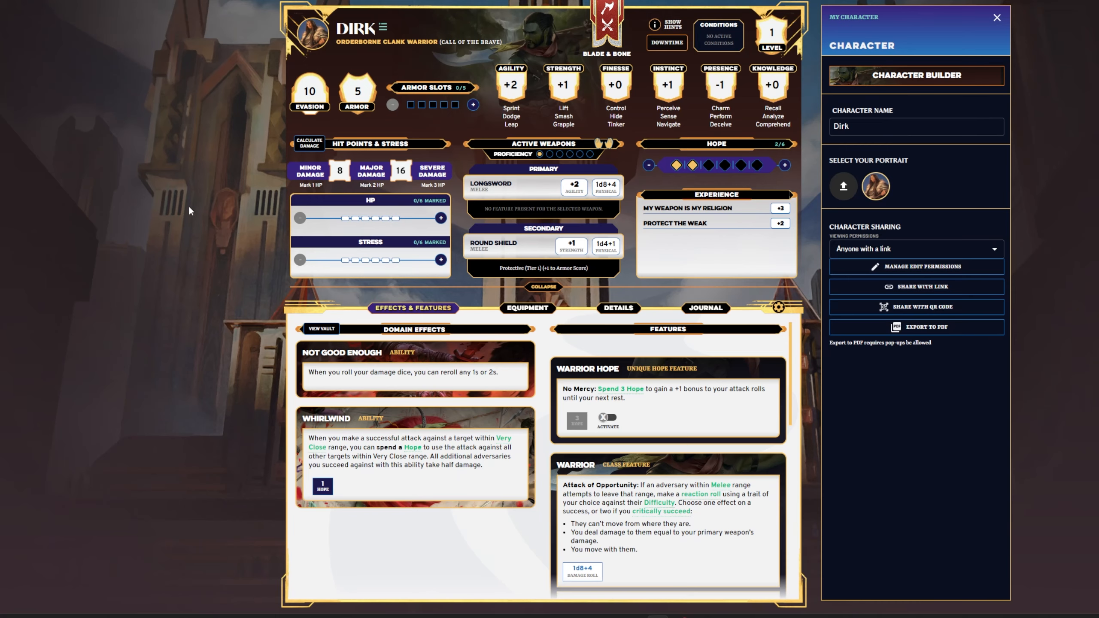
Review Dirk's equipment list, connection questions and experiences in the details, and the journal
left_click(528, 308)
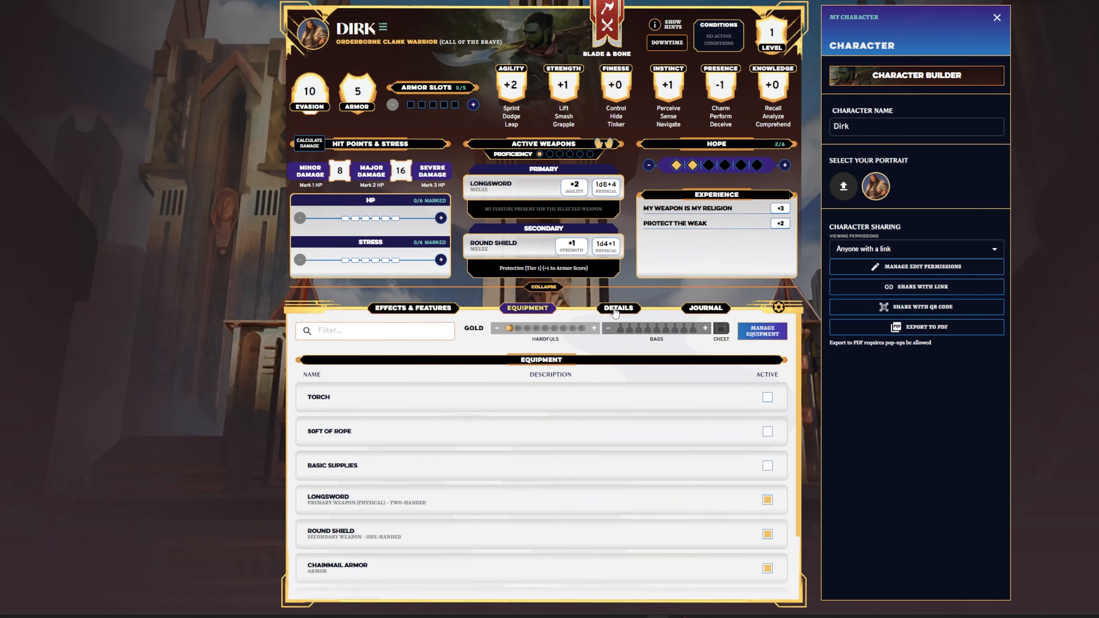
left_click(616, 309)
scroll(541, 390, "down", 6)
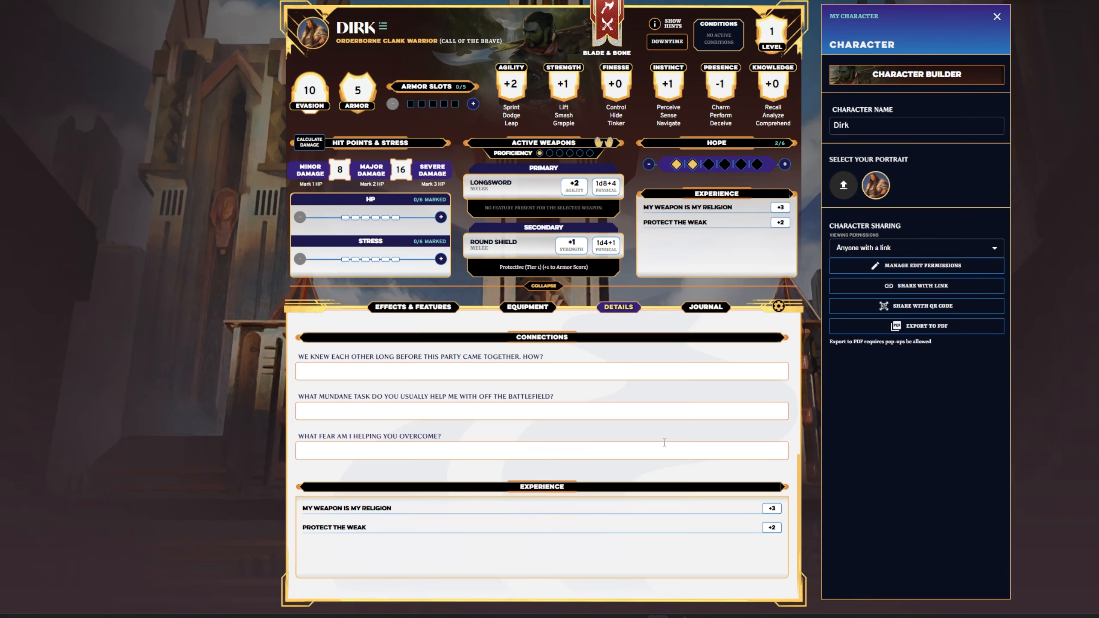
scroll(665, 433, "up", 5)
left_click(705, 306)
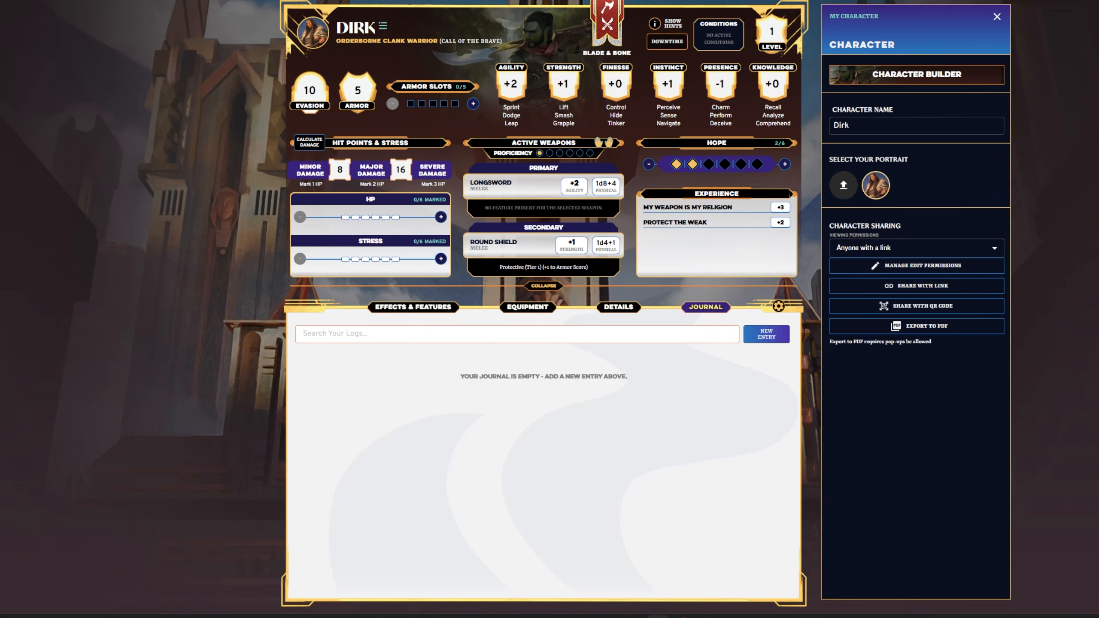
Make a Hope and Fear dice roll from Dirk's character sheet
left_click(2, 591)
left_click(3, 561)
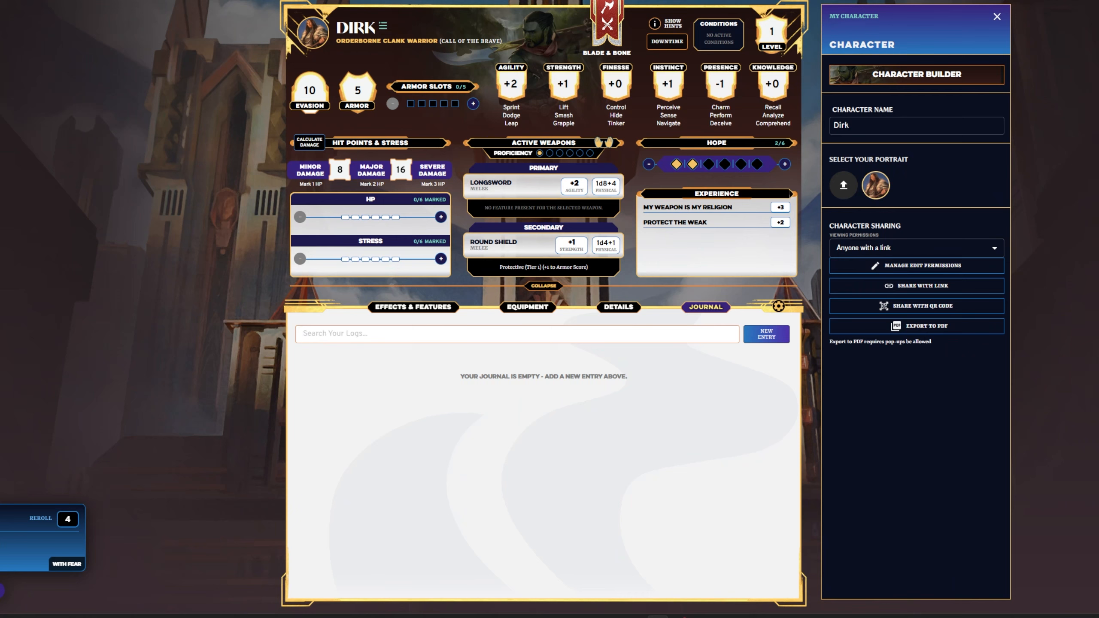
left_click_drag(57, 513, 132, 484)
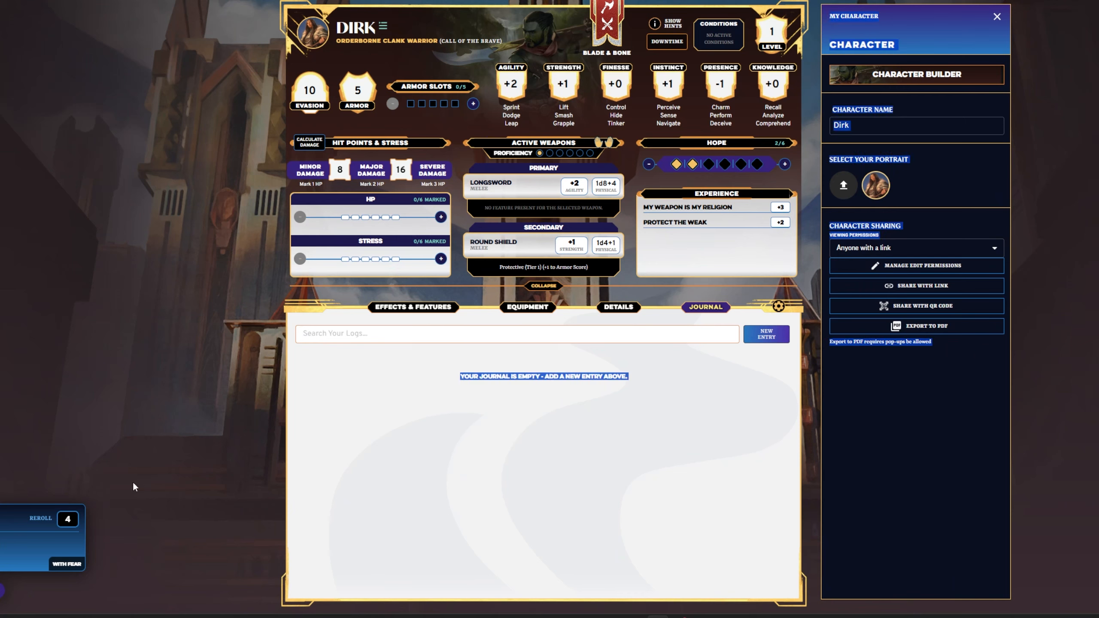
left_click(150, 472)
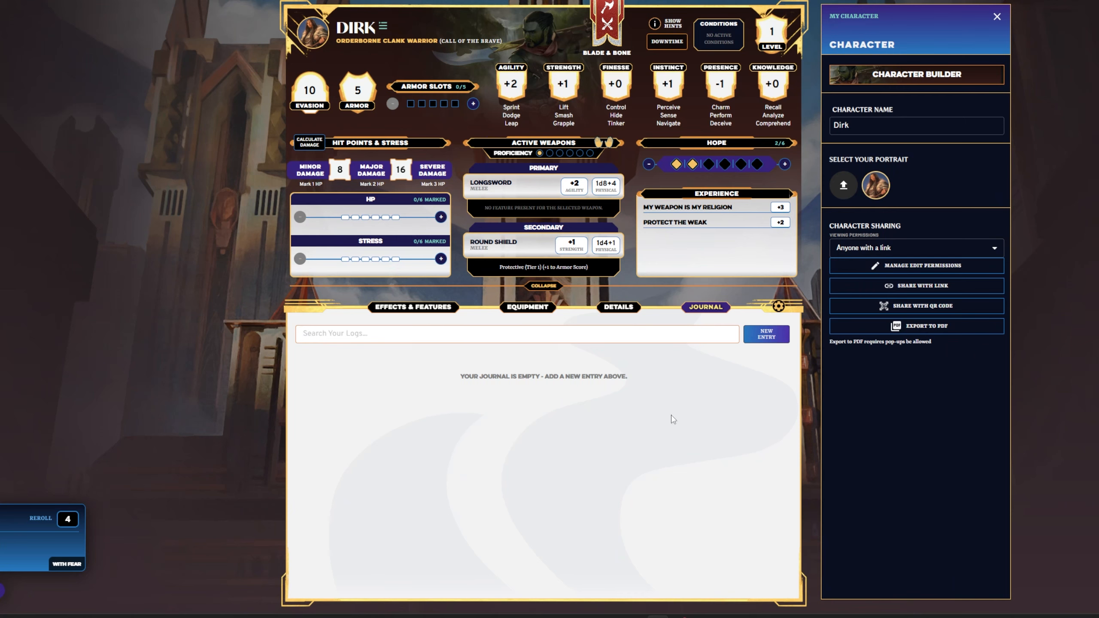